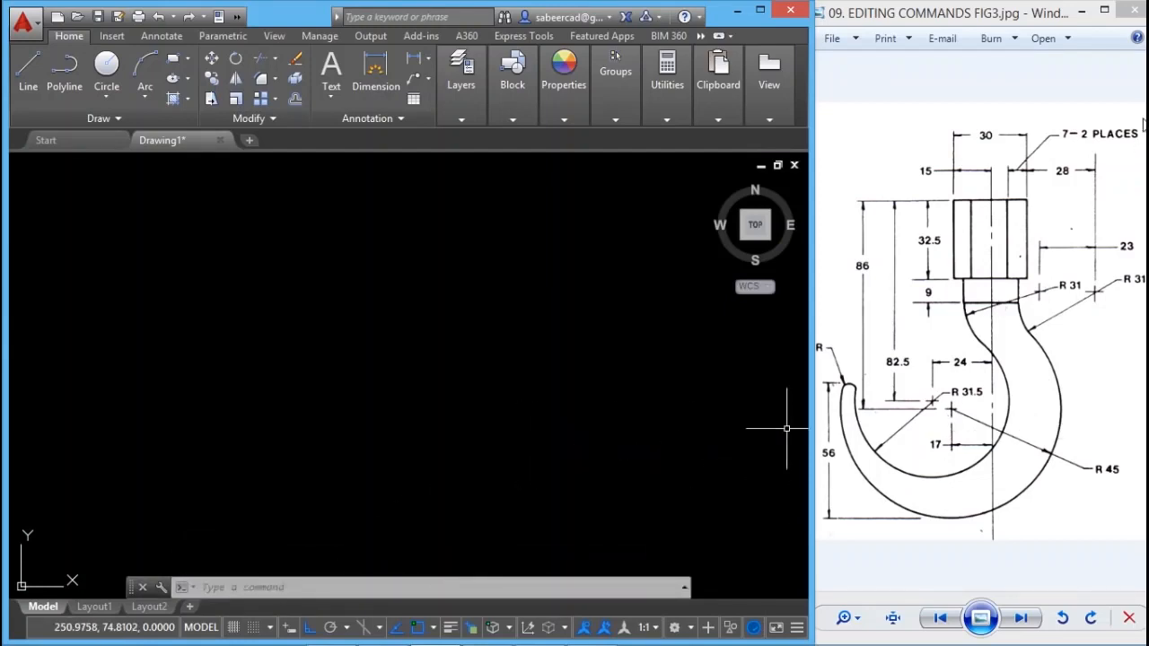
Set the drawing limits from 0,0 to 200,200 and zoom to show the whole drawing area.
click(244, 590)
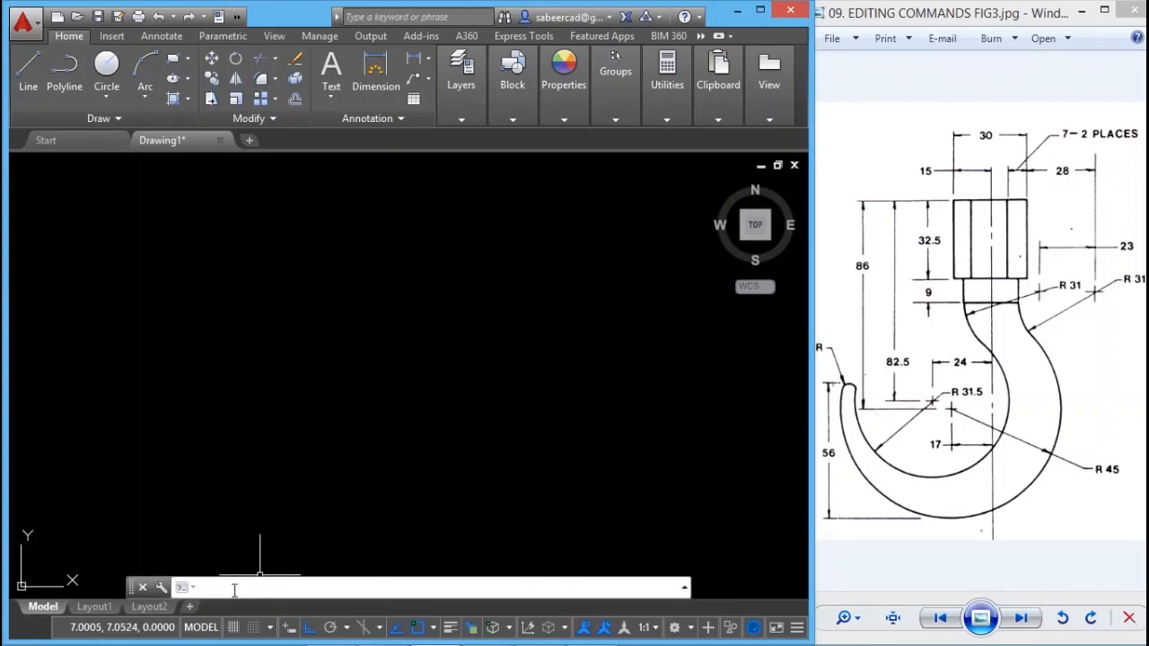
key(Return)
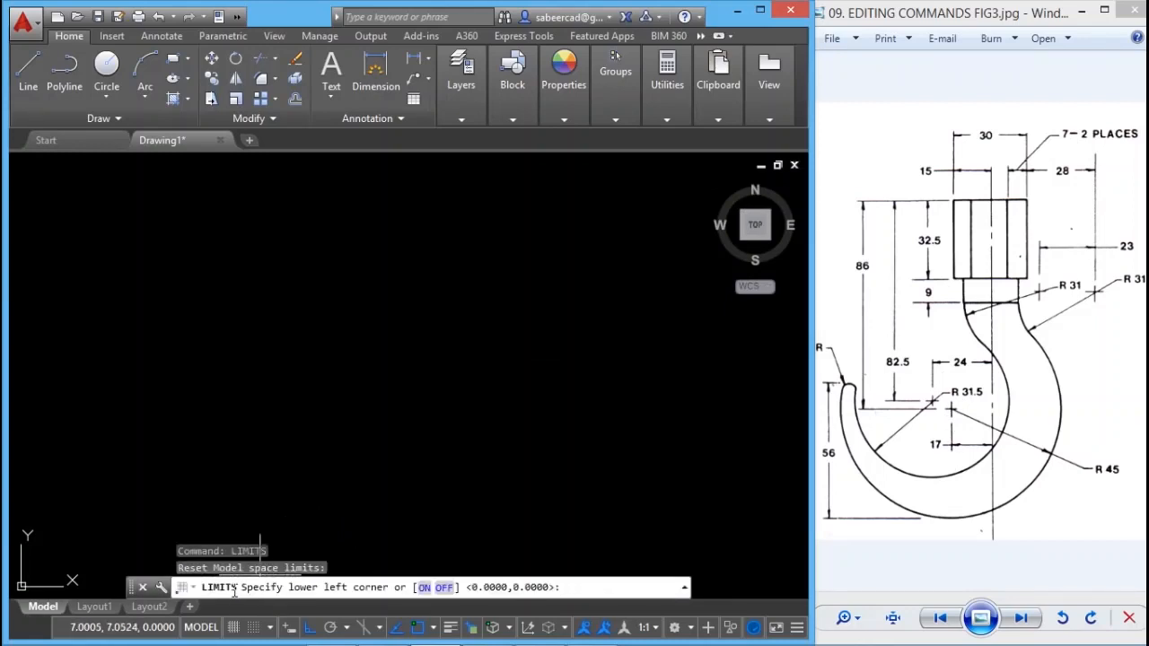
key(Return)
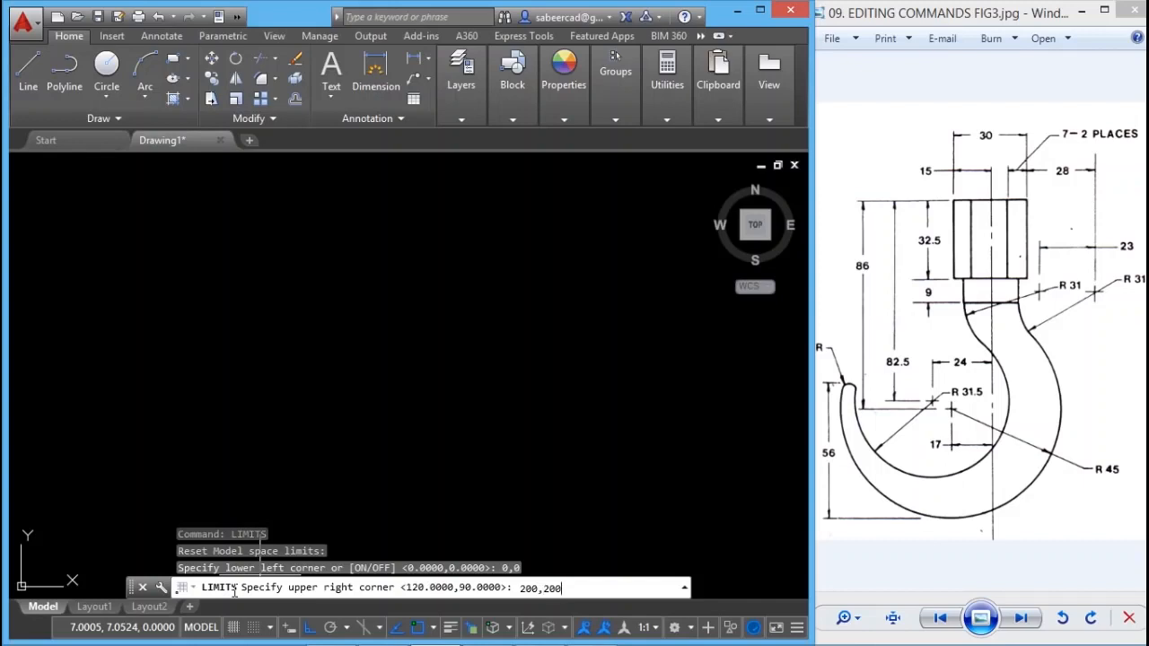
key(Return)
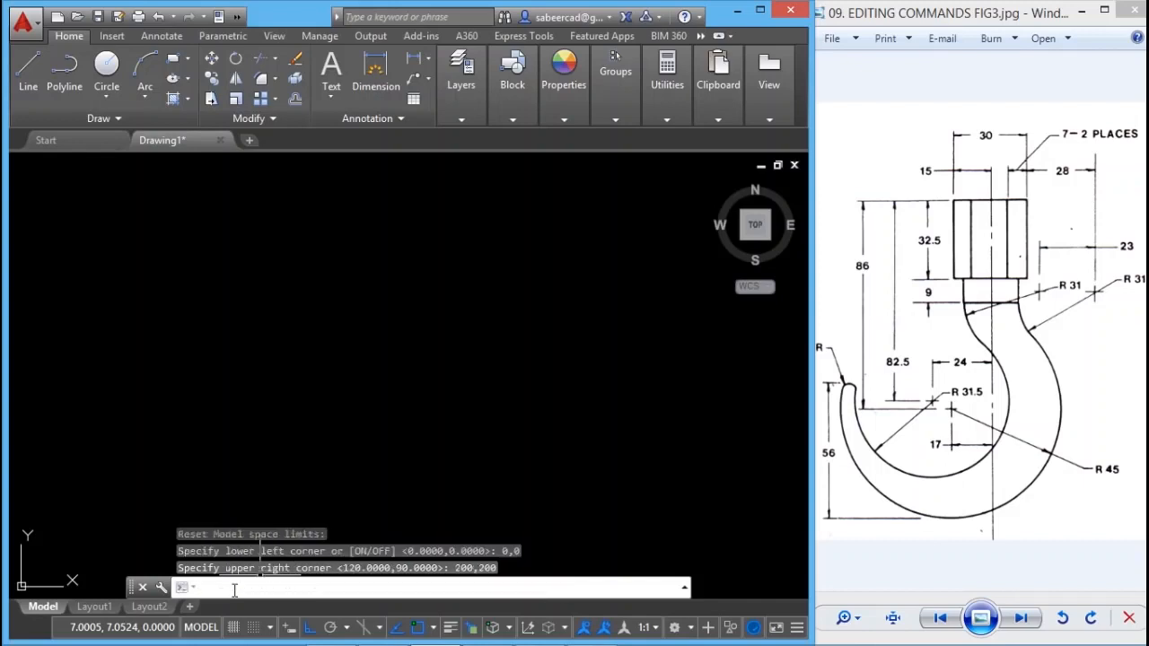
text(z)
key(Return)
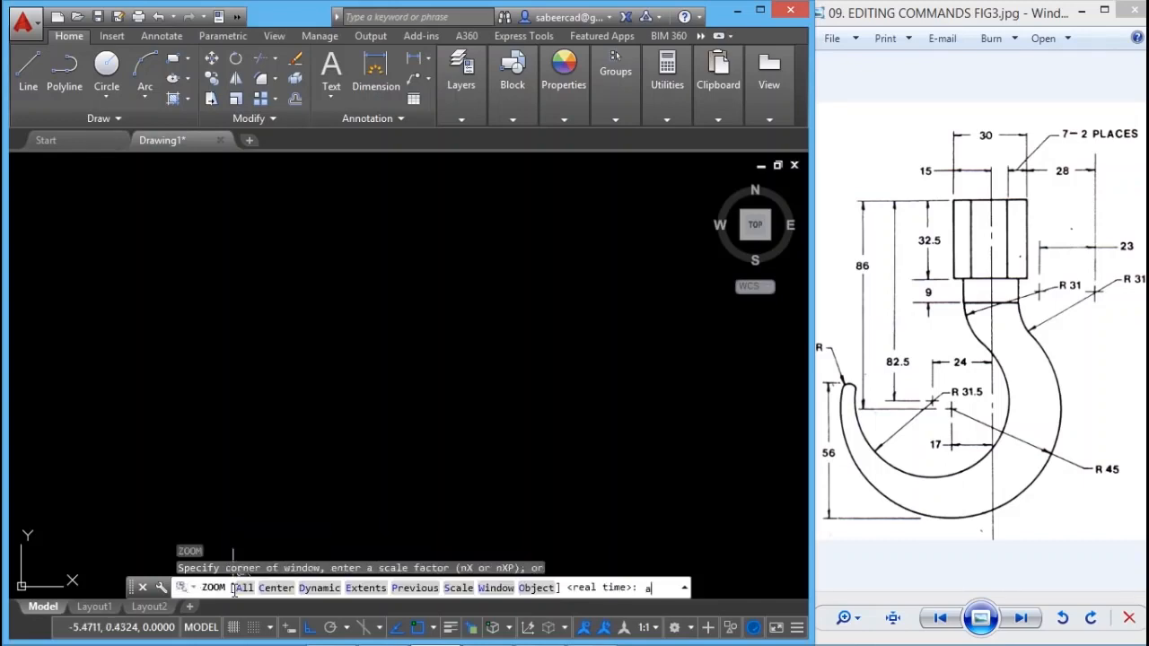
text(a)
key(Return)
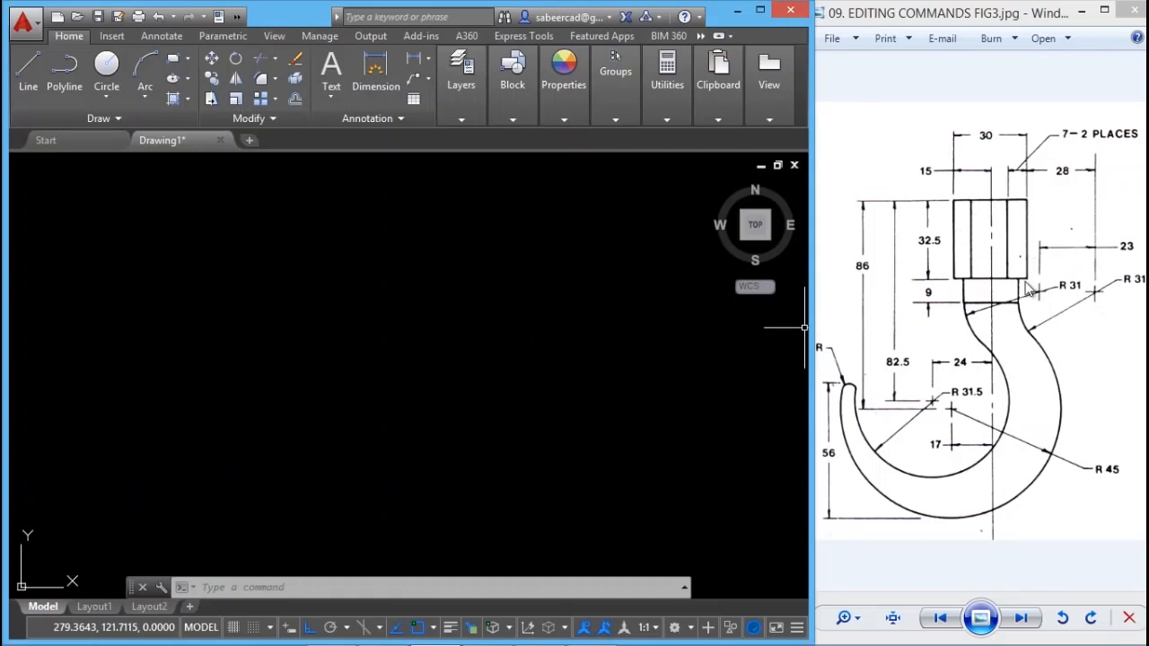
Draw the hook's head as a closed line rectangle 30 wide and 32.5 high in the upper part of the drawing area.
click(26, 72)
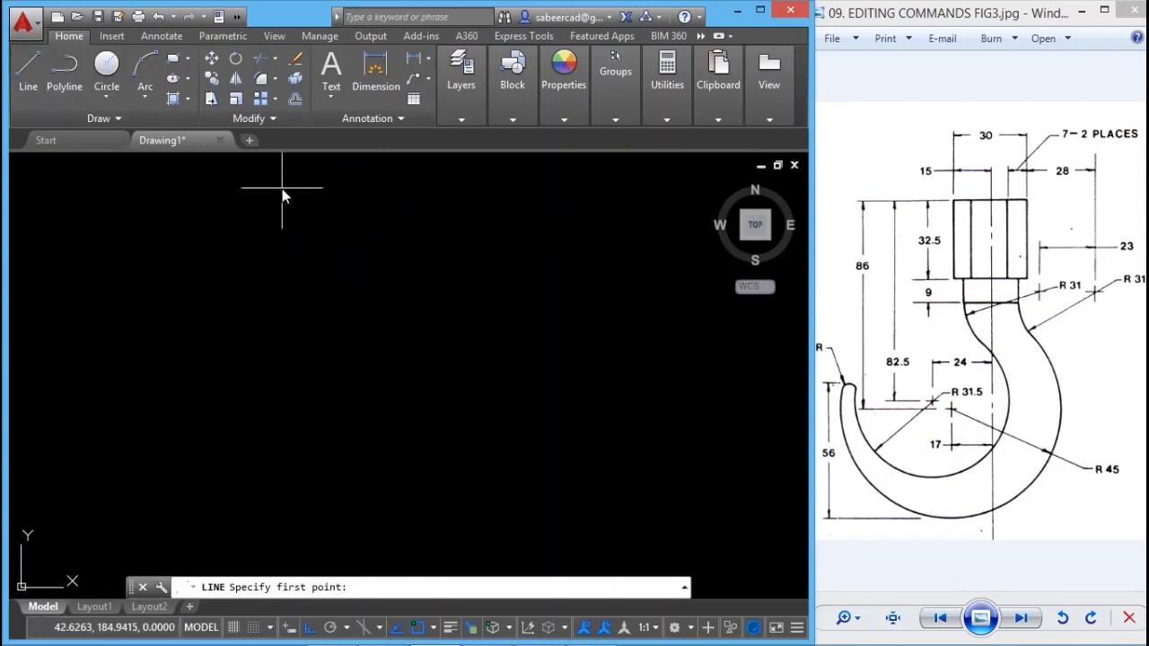
click(282, 188)
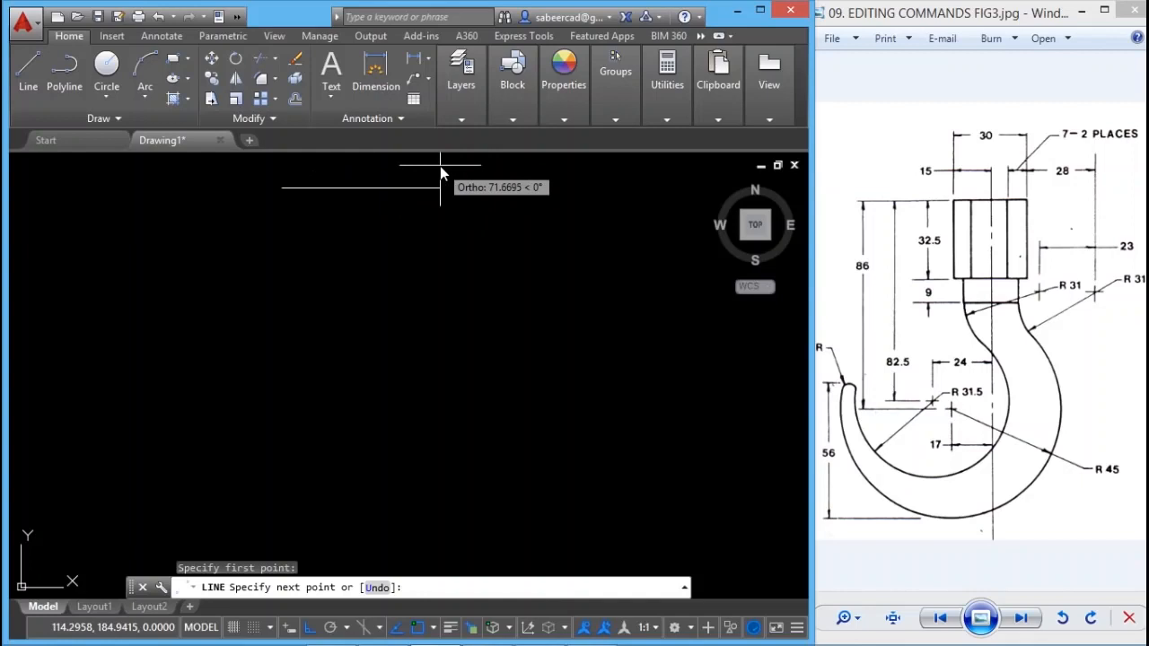
text(30)
key(Return)
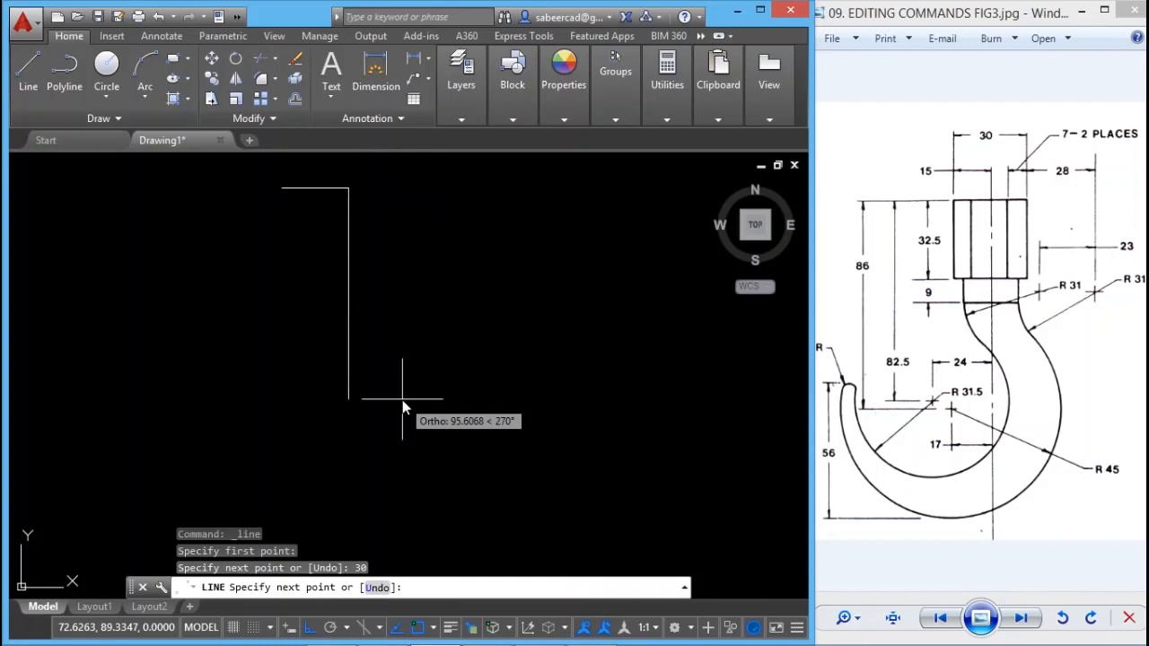
text(32.5)
key(Return)
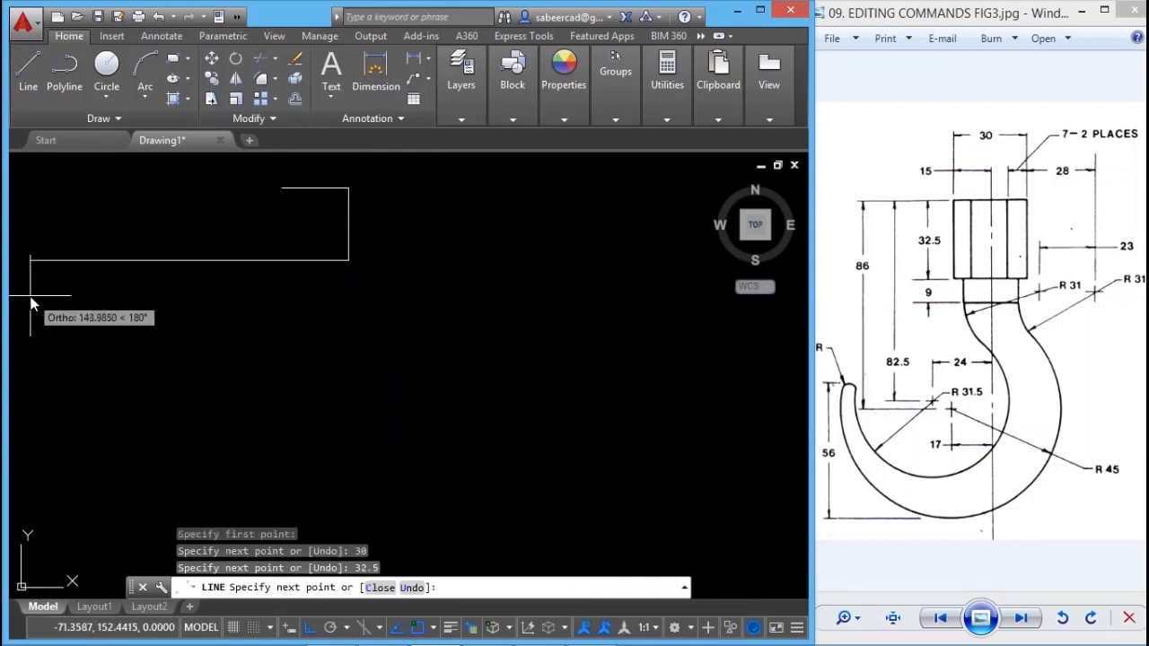
text(30)
key(Return)
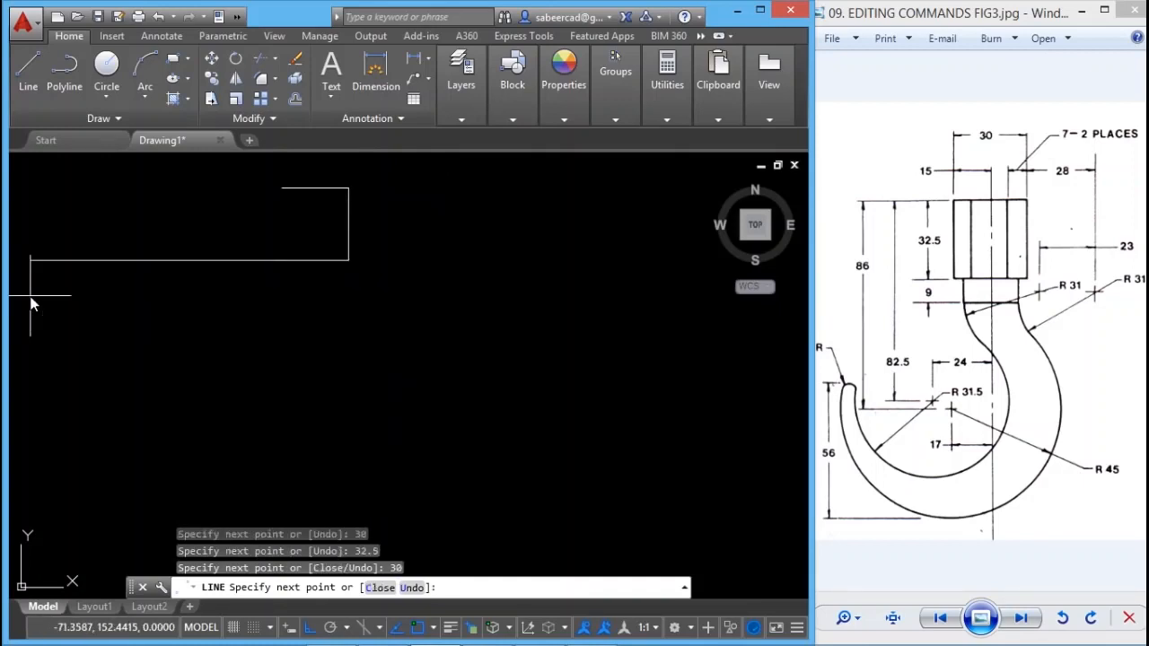
click(380, 588)
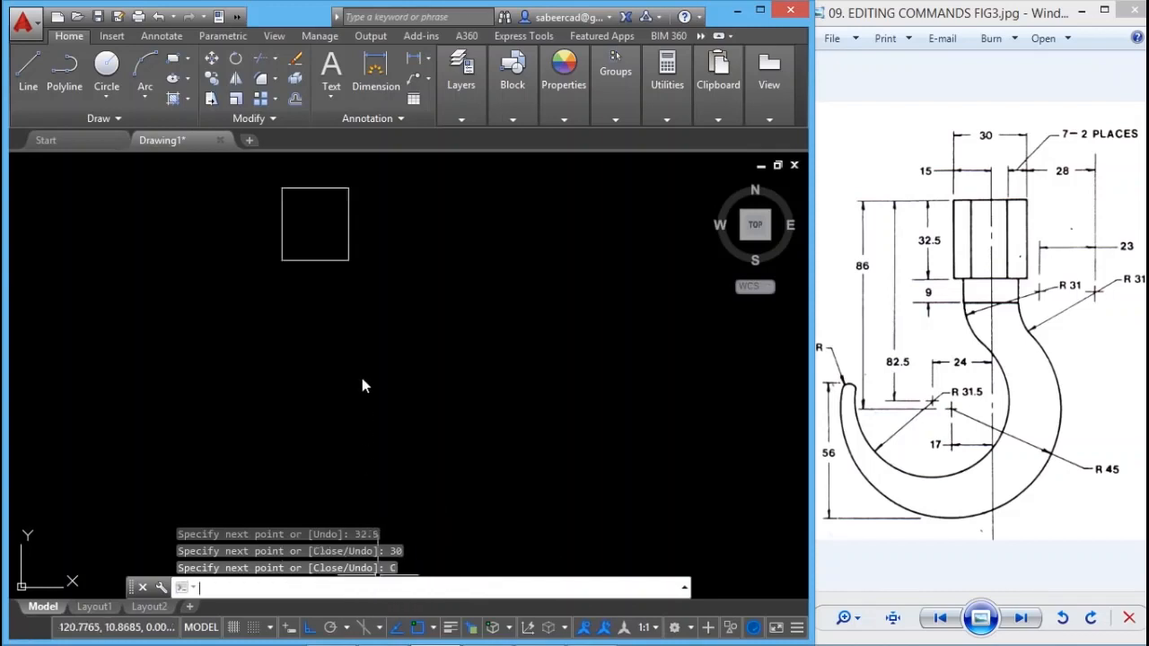
Offset the rectangle's left and right vertical edges inward by 7.
middle_drag(298, 238, 358, 231)
scroll(341, 220, up, 2)
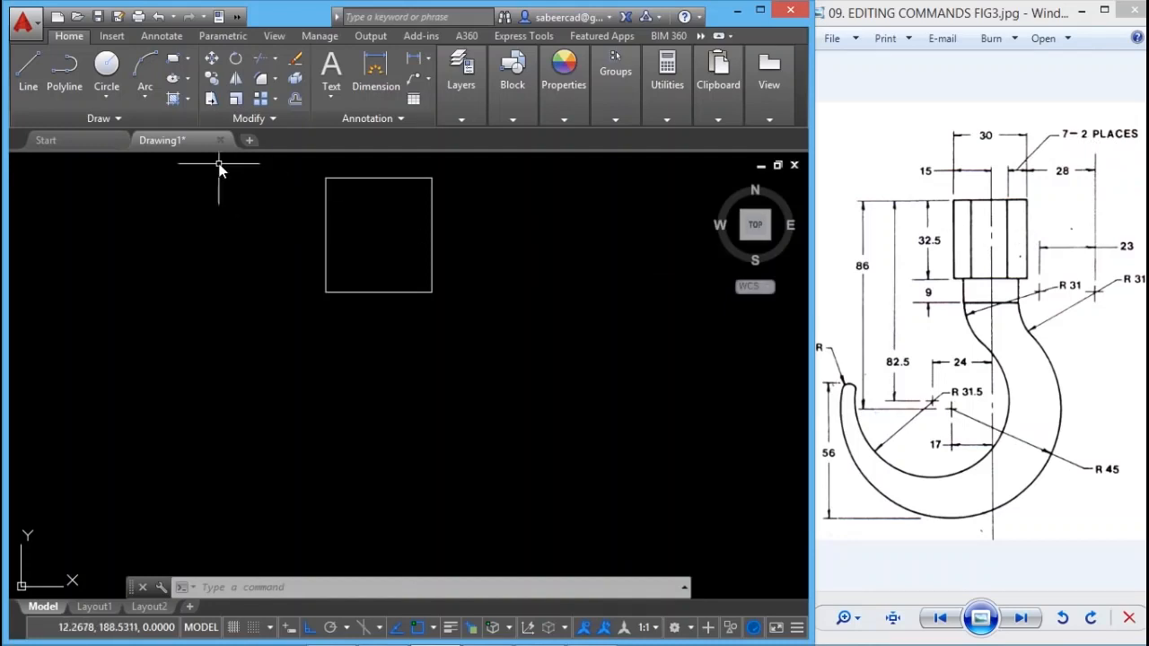
text(o)
key(Return)
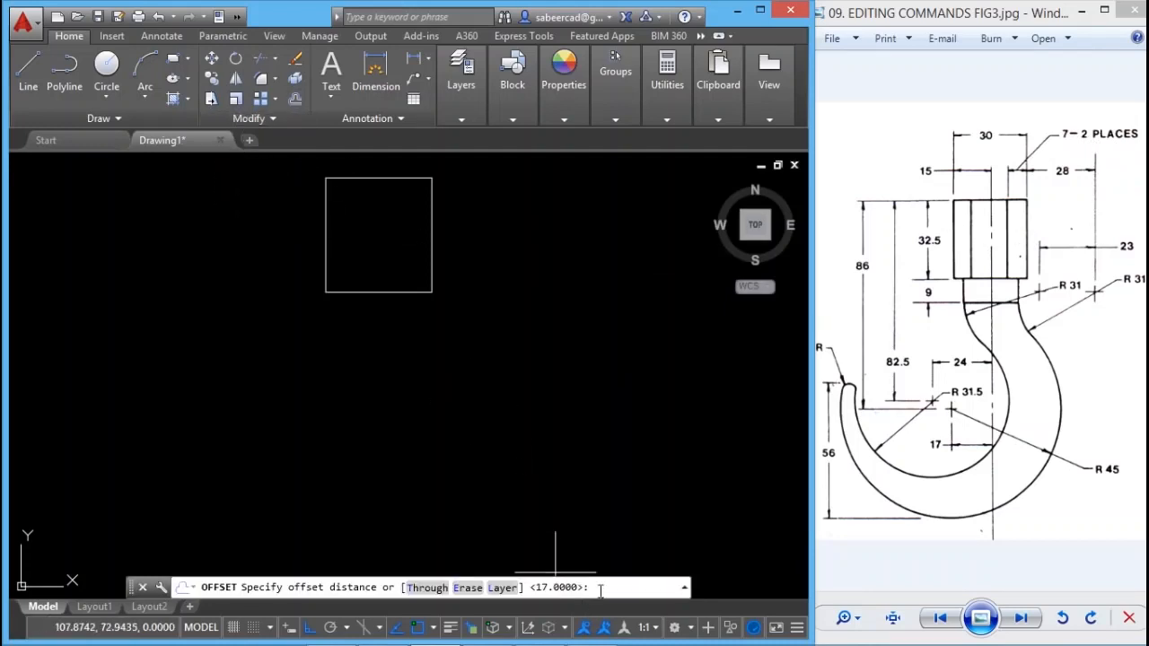
text(7)
key(Return)
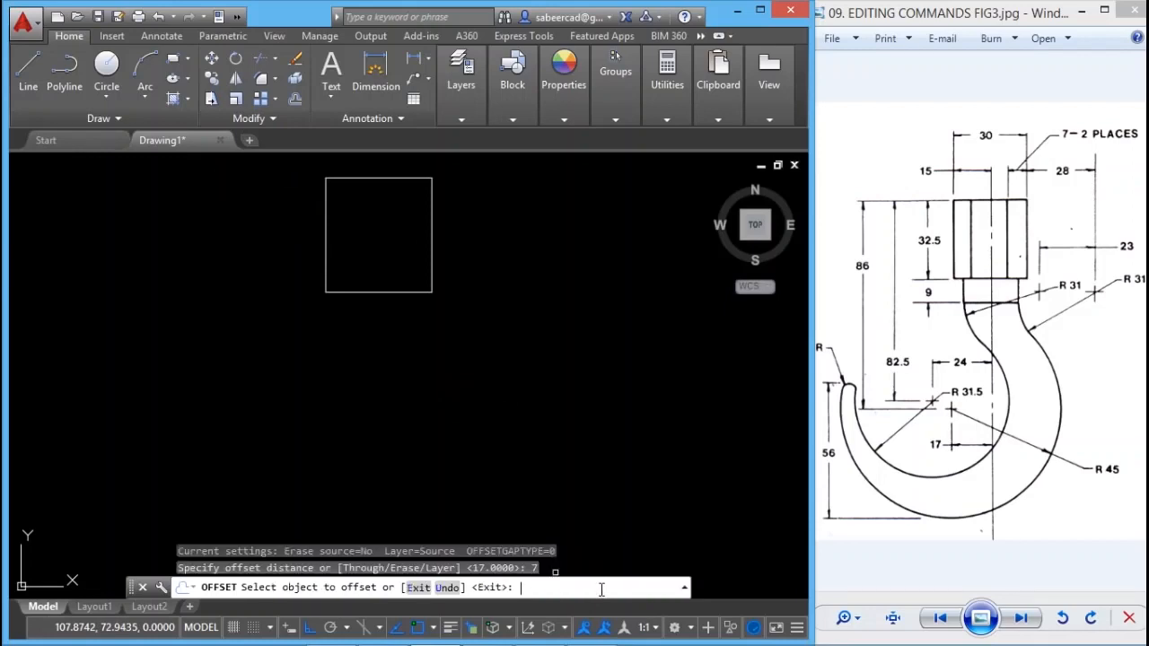
click(326, 260)
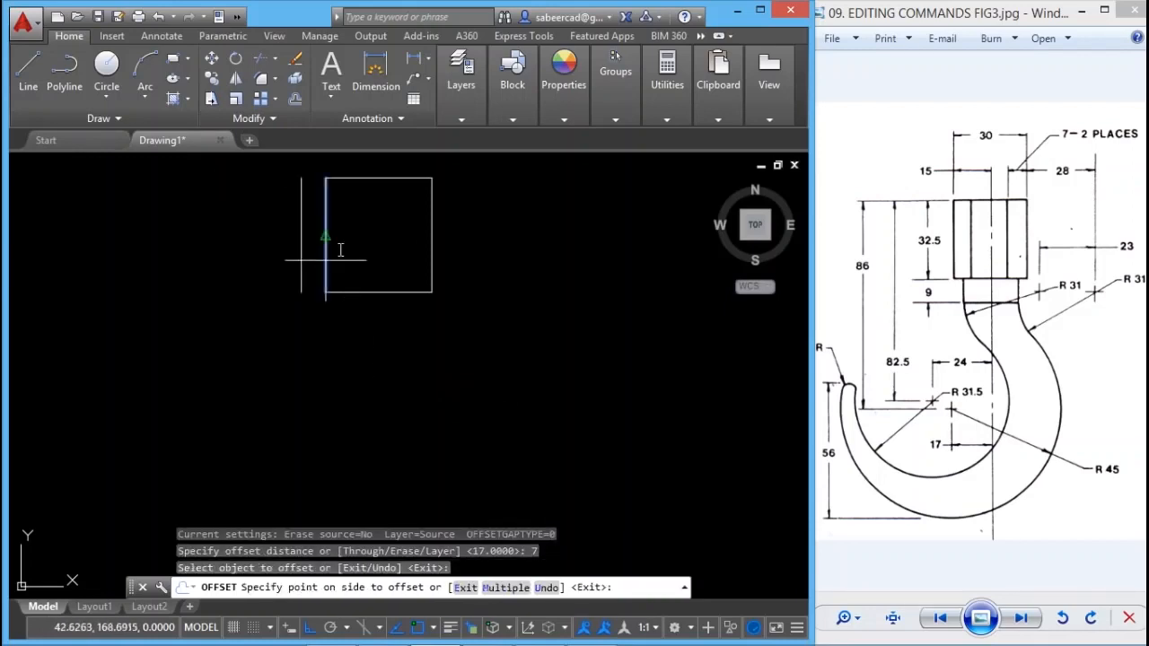
click(358, 242)
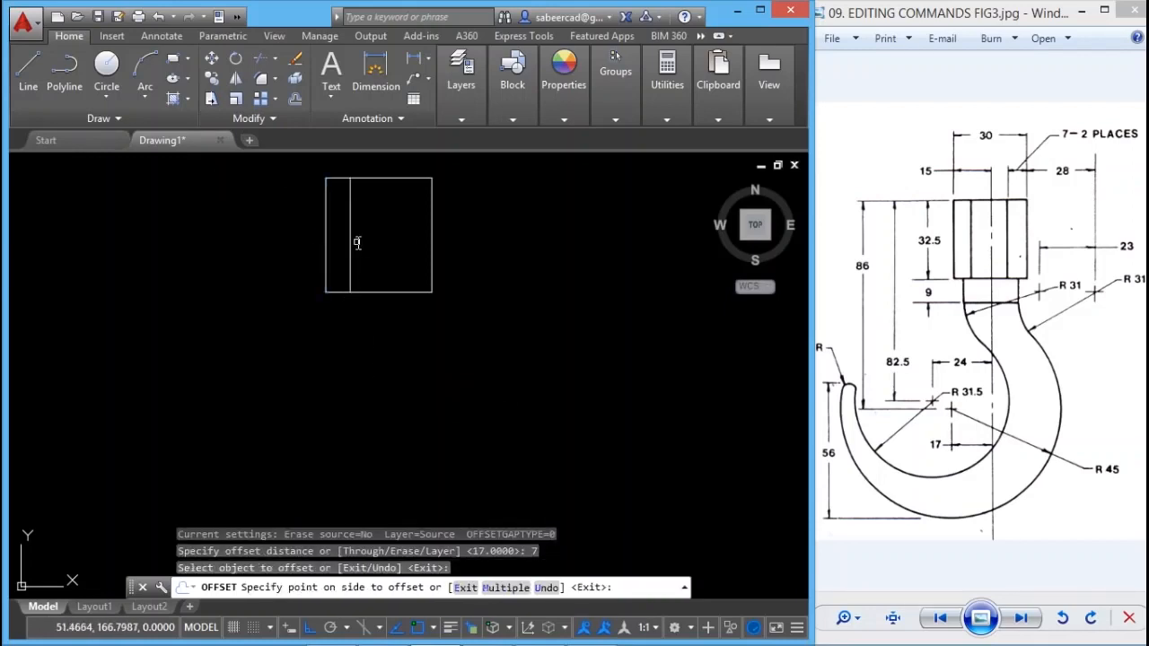
click(431, 262)
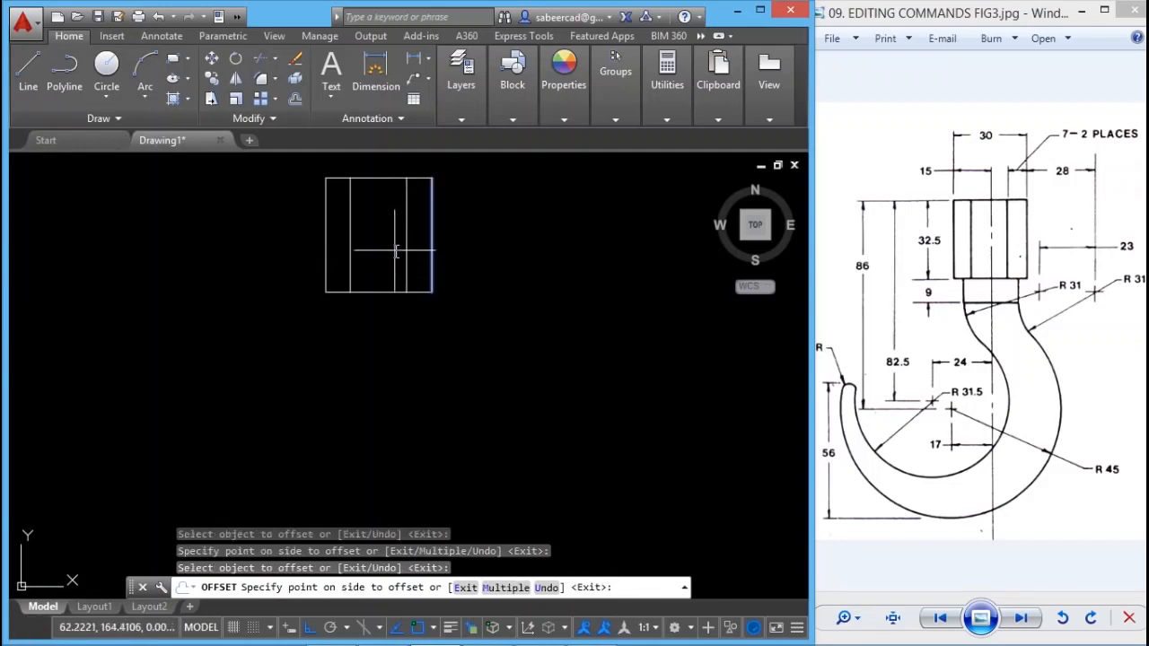
click(396, 252)
key(Return)
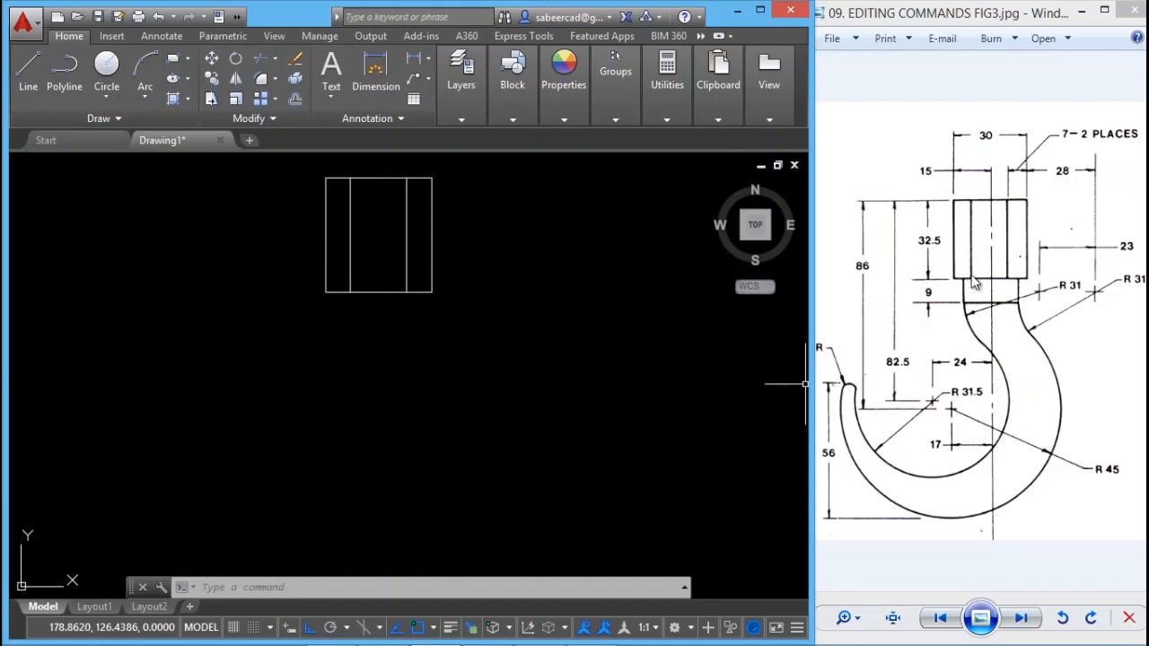
Draw two short lines over the rectangle's bottom edge, each joining an outer corner to the nearest inner vertical line.
click(388, 294)
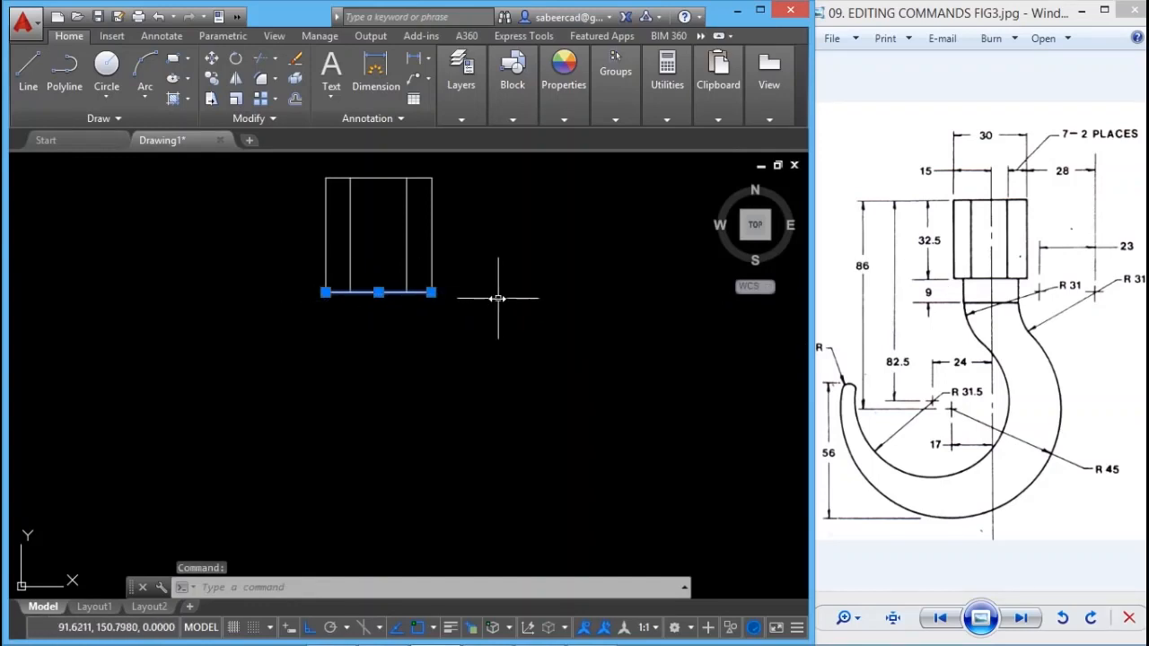
key(Escape)
click(27, 70)
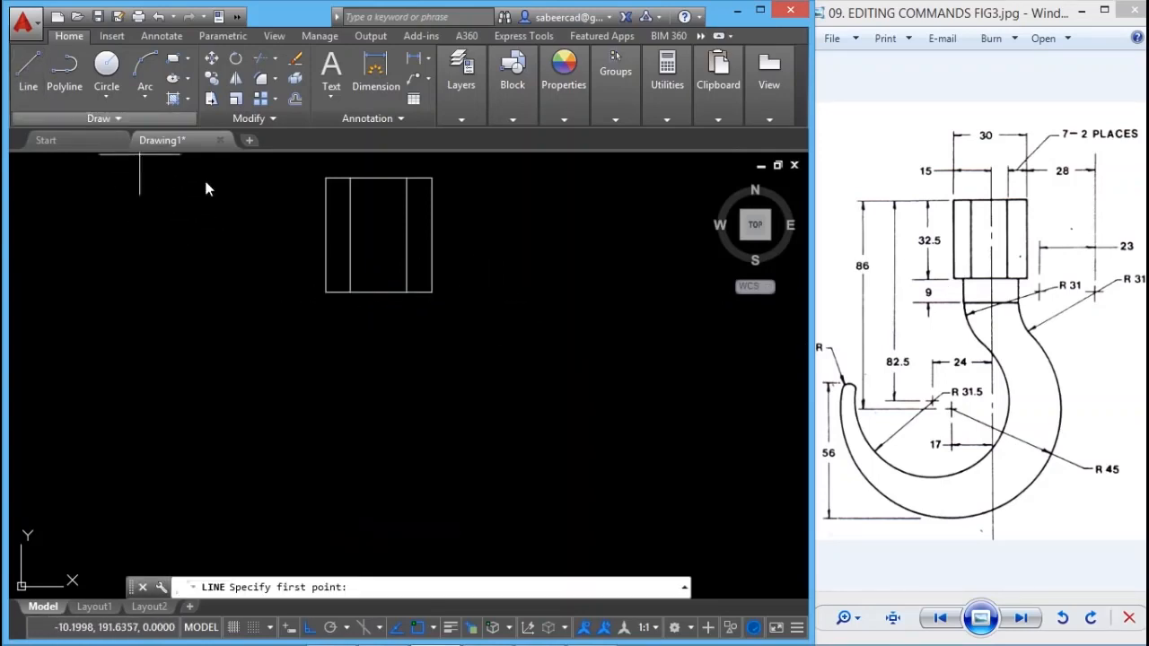
click(326, 292)
scroll(326, 293, up, 4)
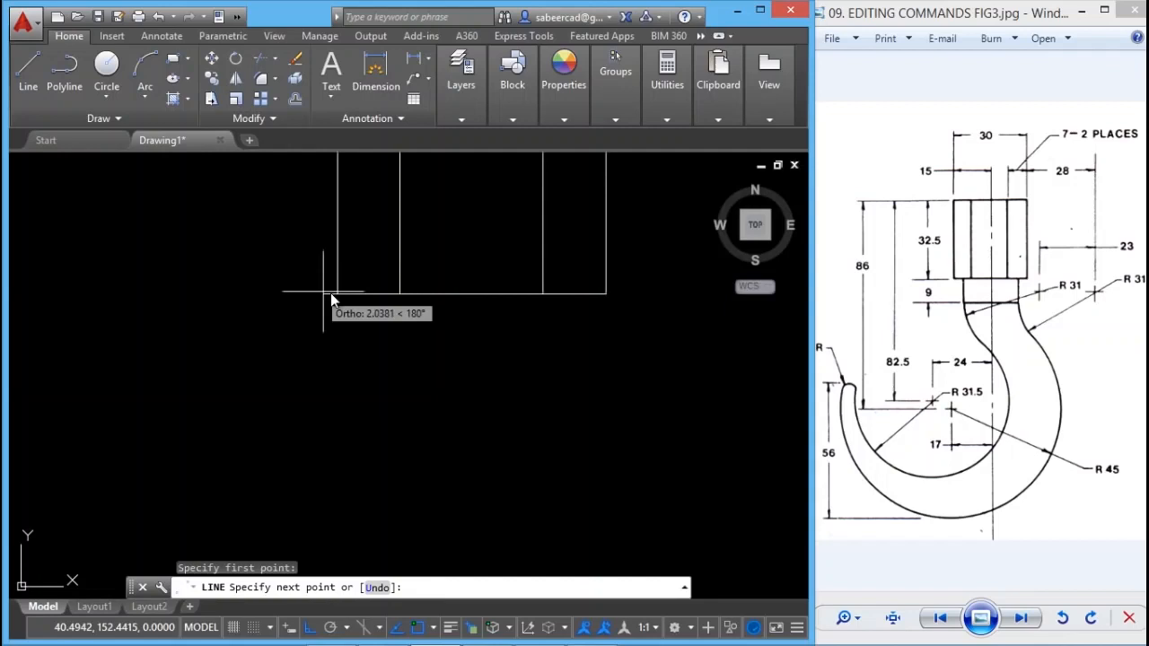
click(400, 296)
key(Return)
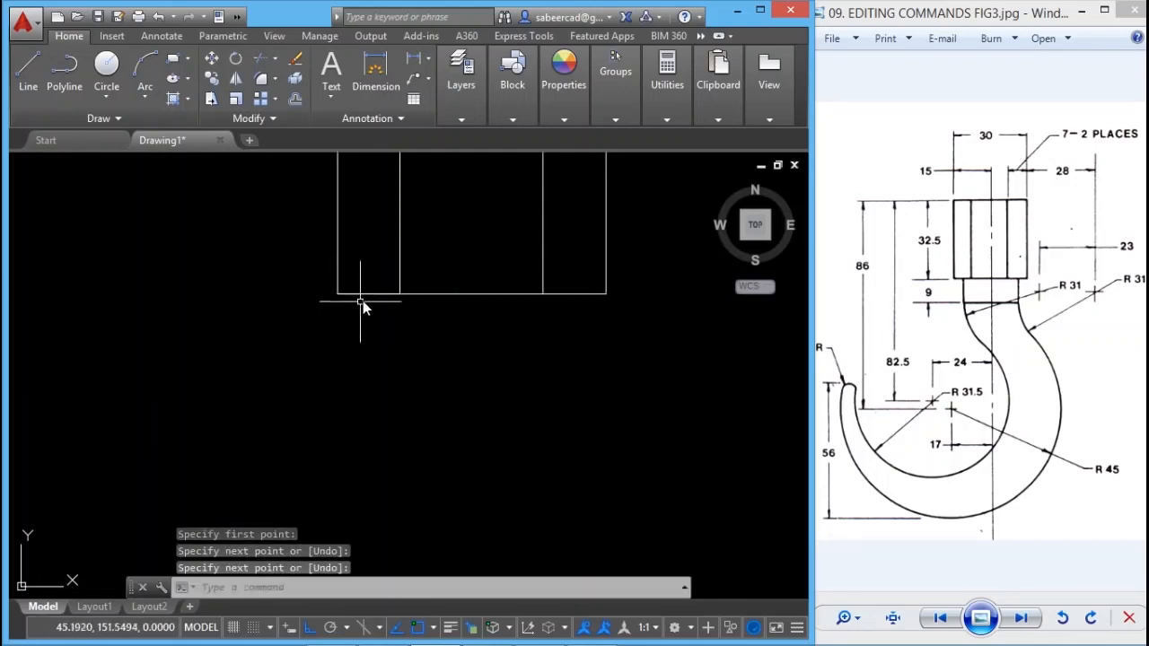
key(Return)
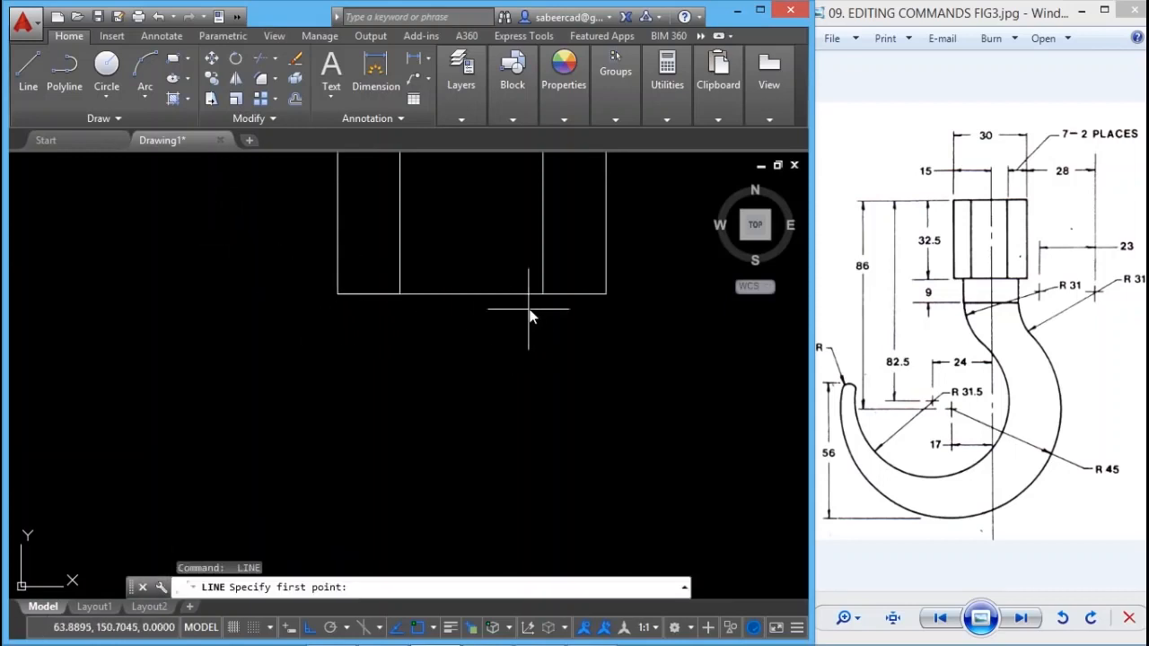
click(543, 301)
click(602, 296)
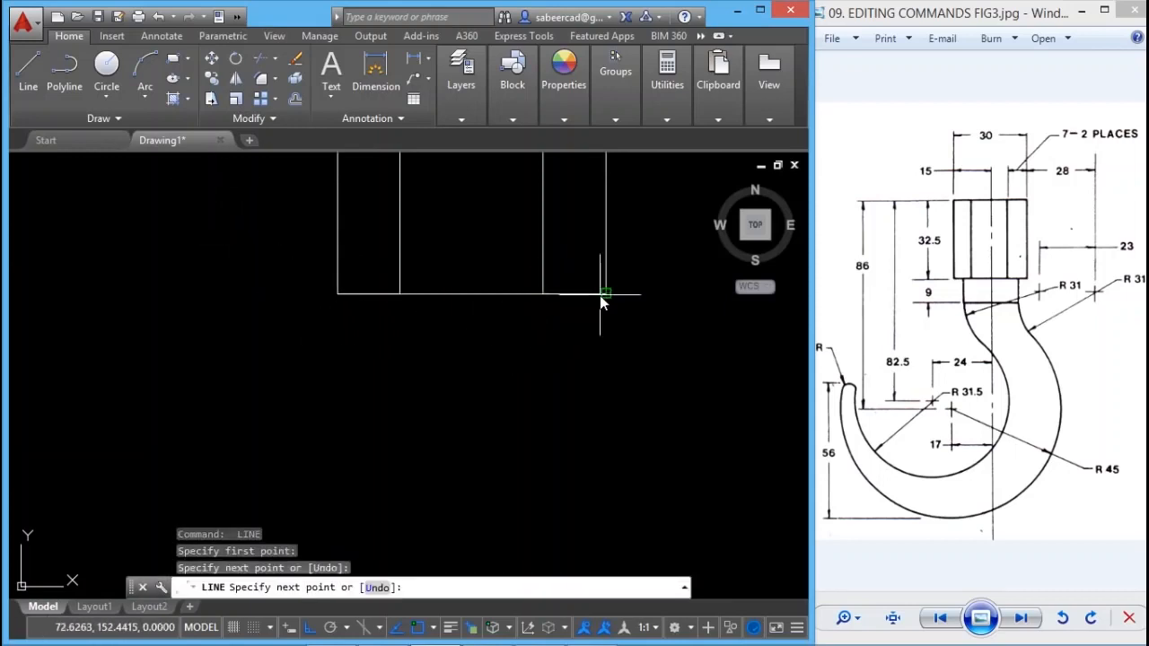
key(Return)
key(Escape)
Draw a vertical line 9 long downward from the midpoint of the short left segment on the bottom edge.
right_click(424, 339)
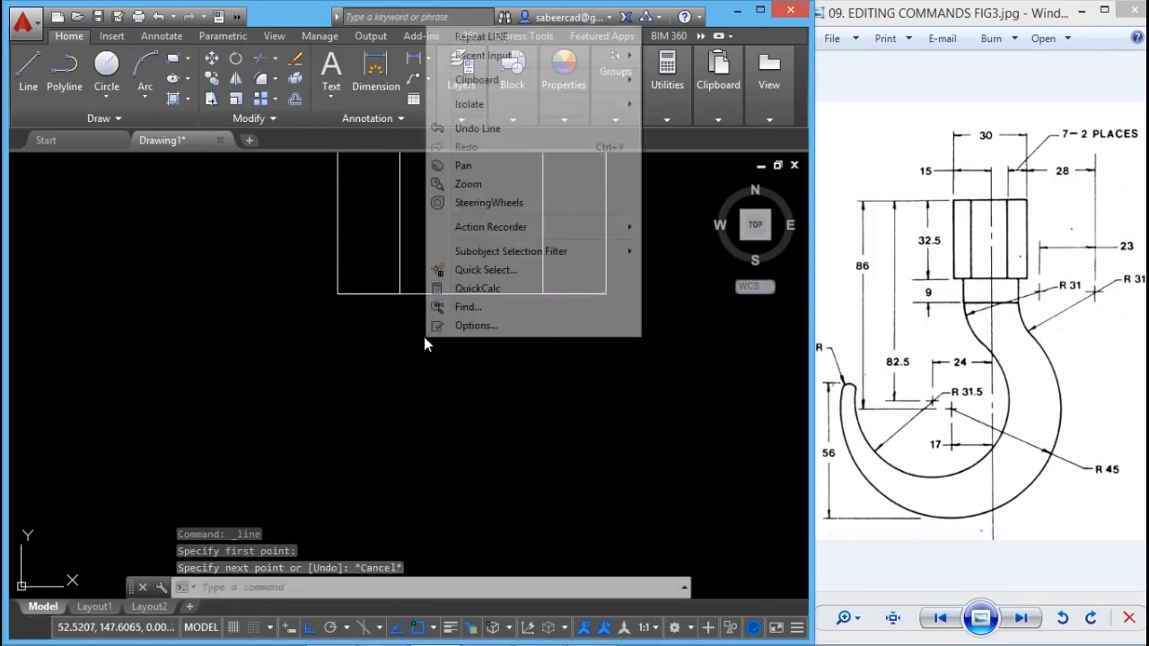
click(507, 40)
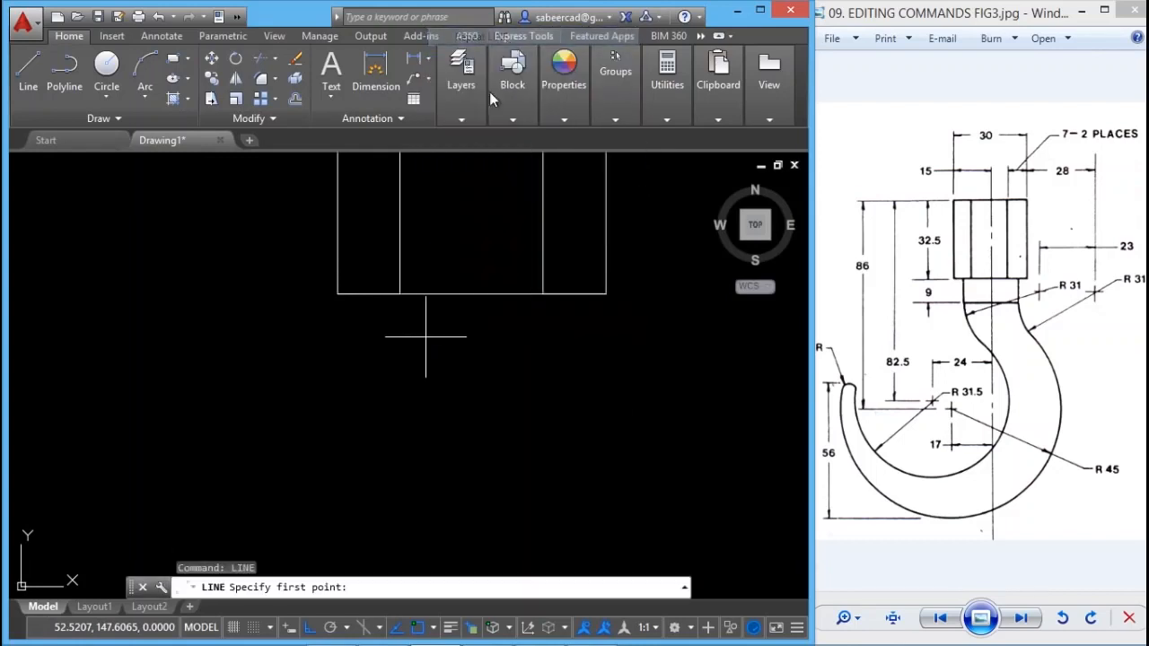
click(375, 300)
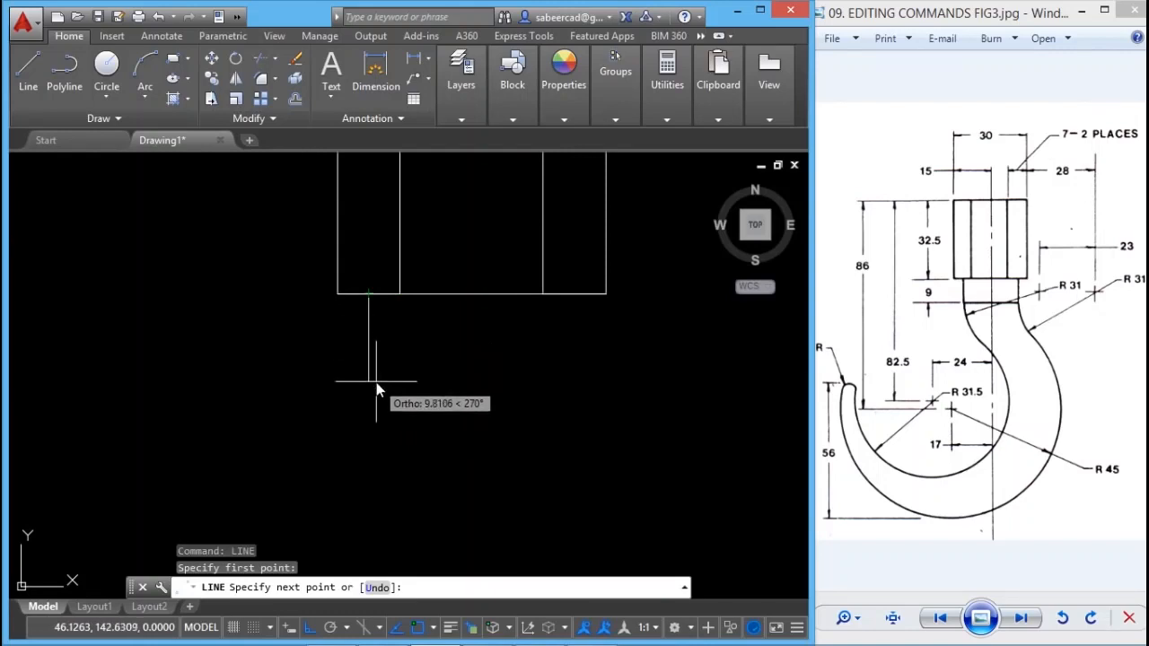
text(9)
key(Return)
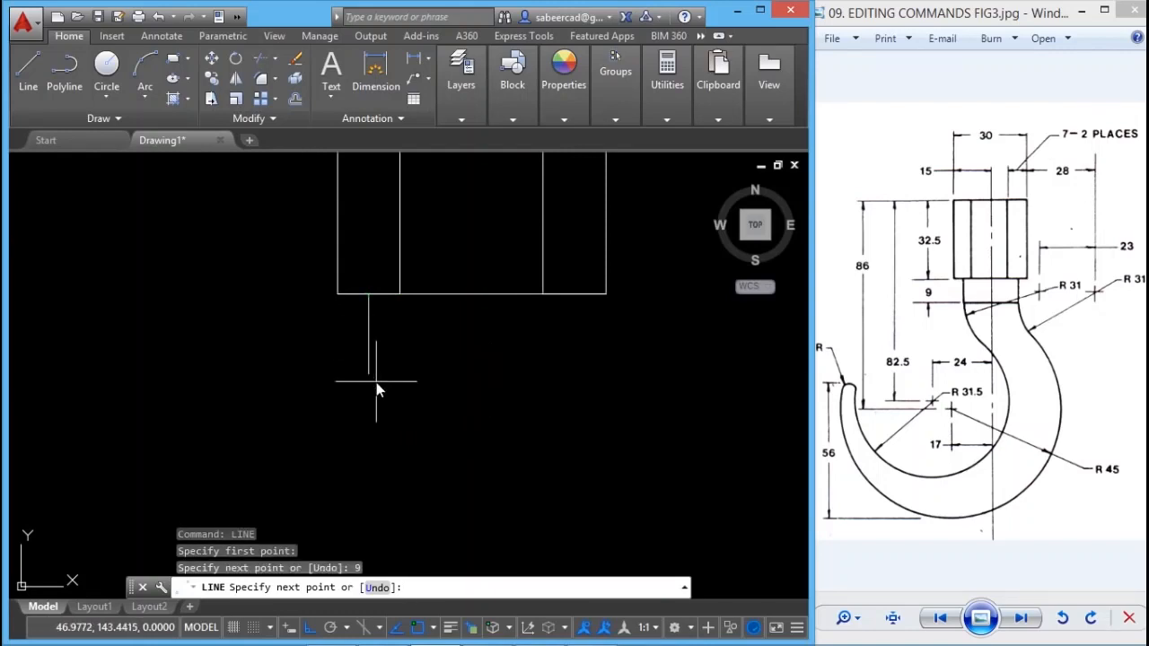
key(Return)
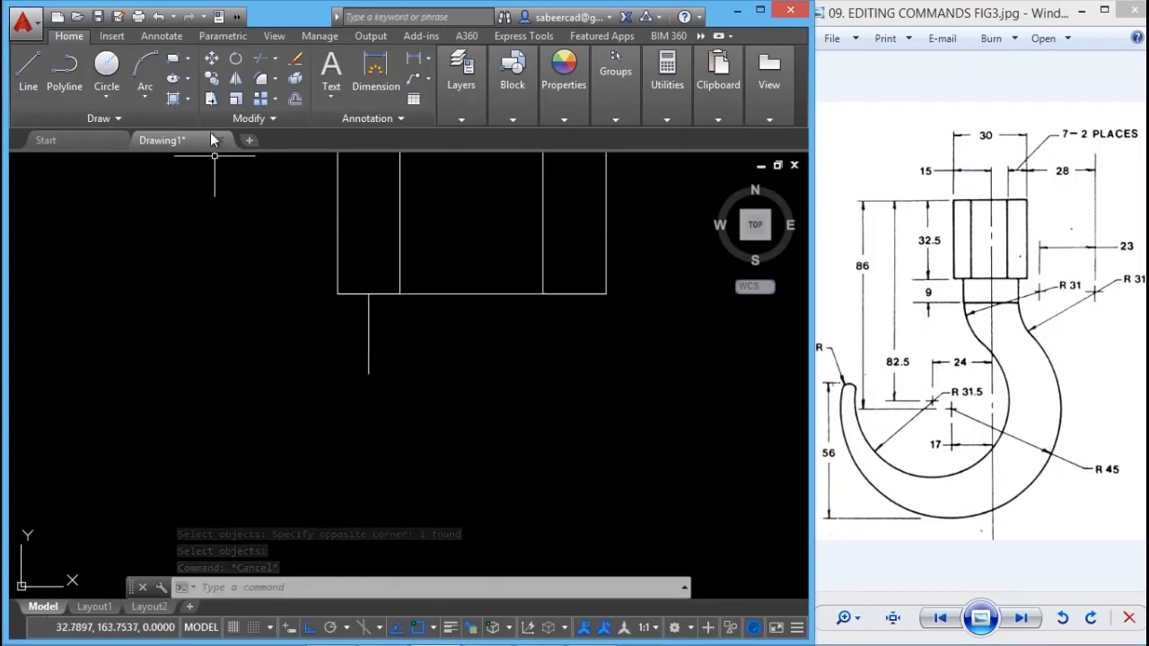
Copy the 9-long vertical line from its top endpoint to the midpoint of the short right segment.
click(215, 79)
click(368, 330)
key(Return)
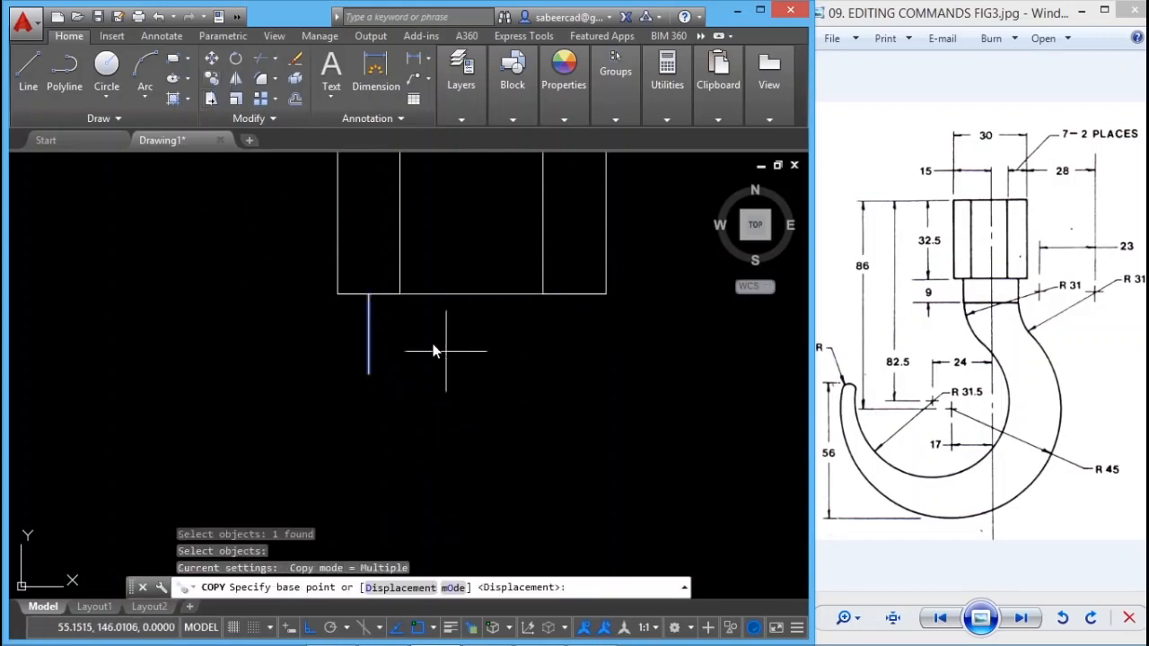
click(368, 295)
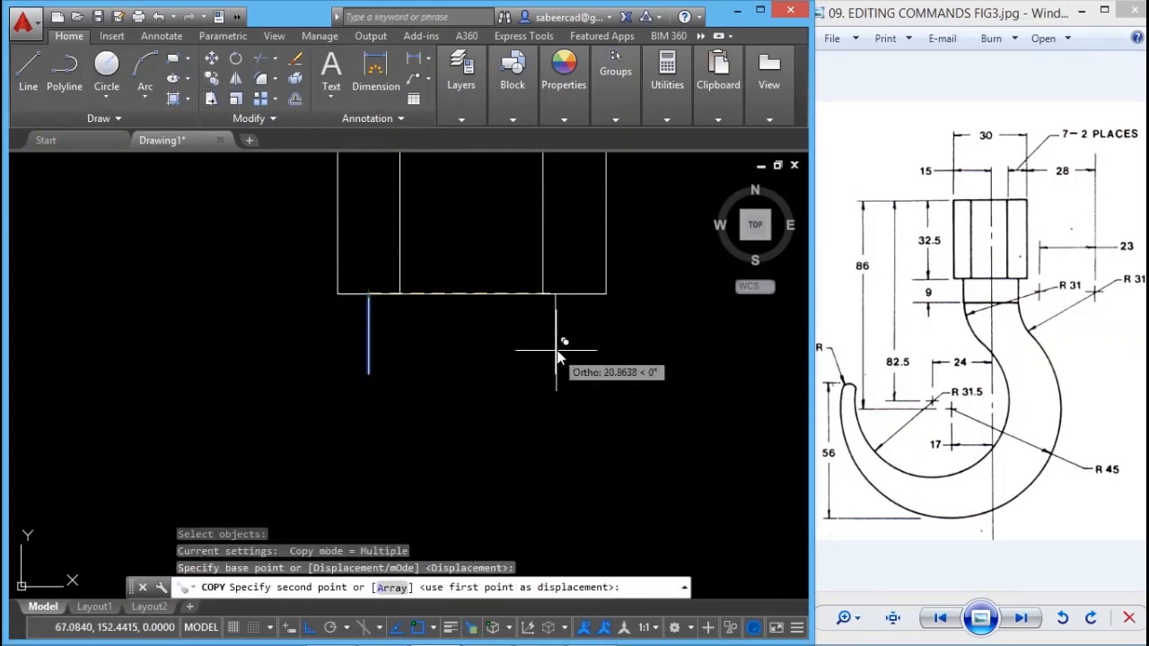
click(579, 300)
key(Escape)
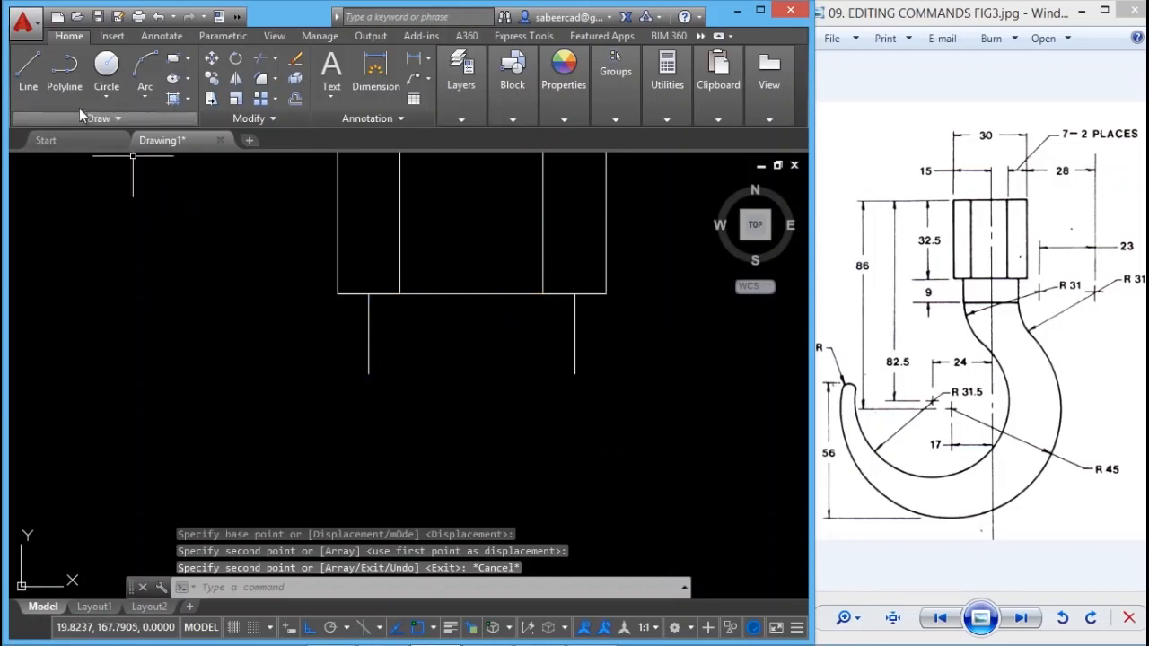
Close the neck with a horizontal line joining the lower ends of the two short vertical lines.
click(28, 71)
click(368, 373)
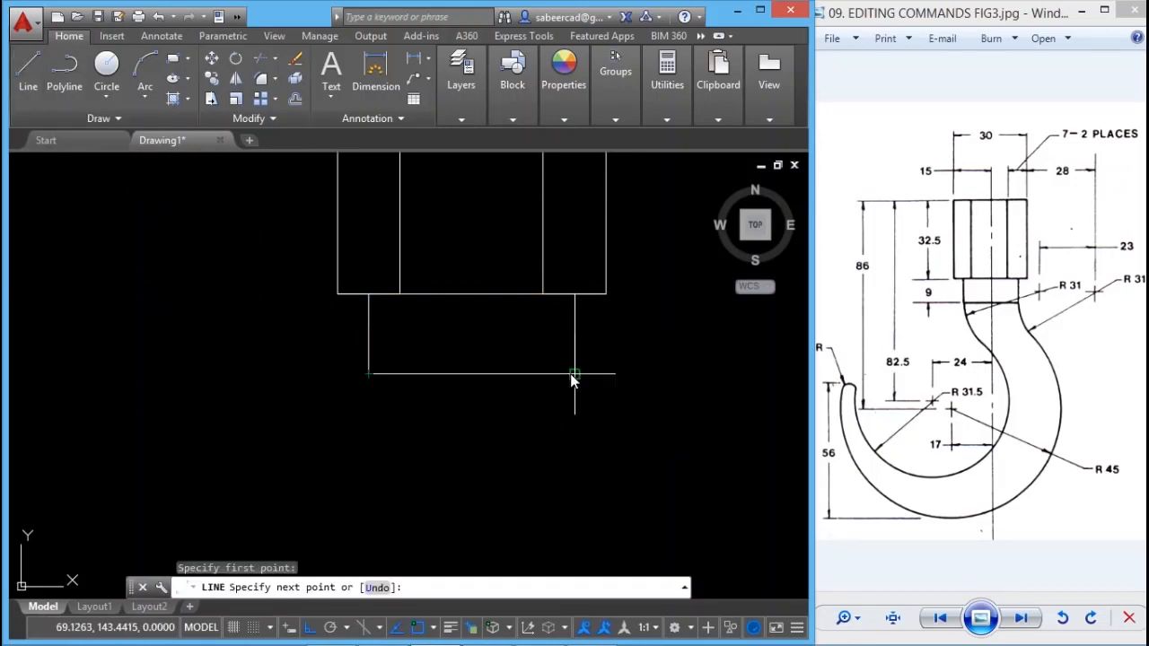
click(575, 374)
key(Return)
scroll(456, 386, down, 5)
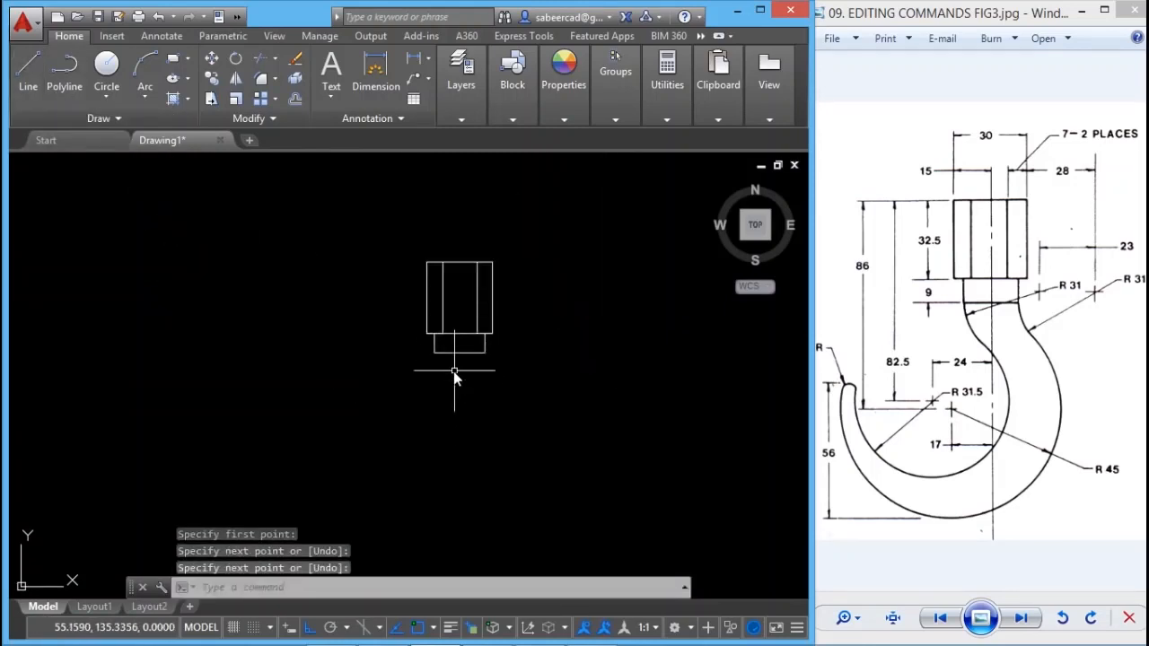
Draw a vertical construction line from the midpoint of the head's top edge down well below the neck.
middle_drag(454, 403, 431, 350)
scroll(440, 304, up, 2)
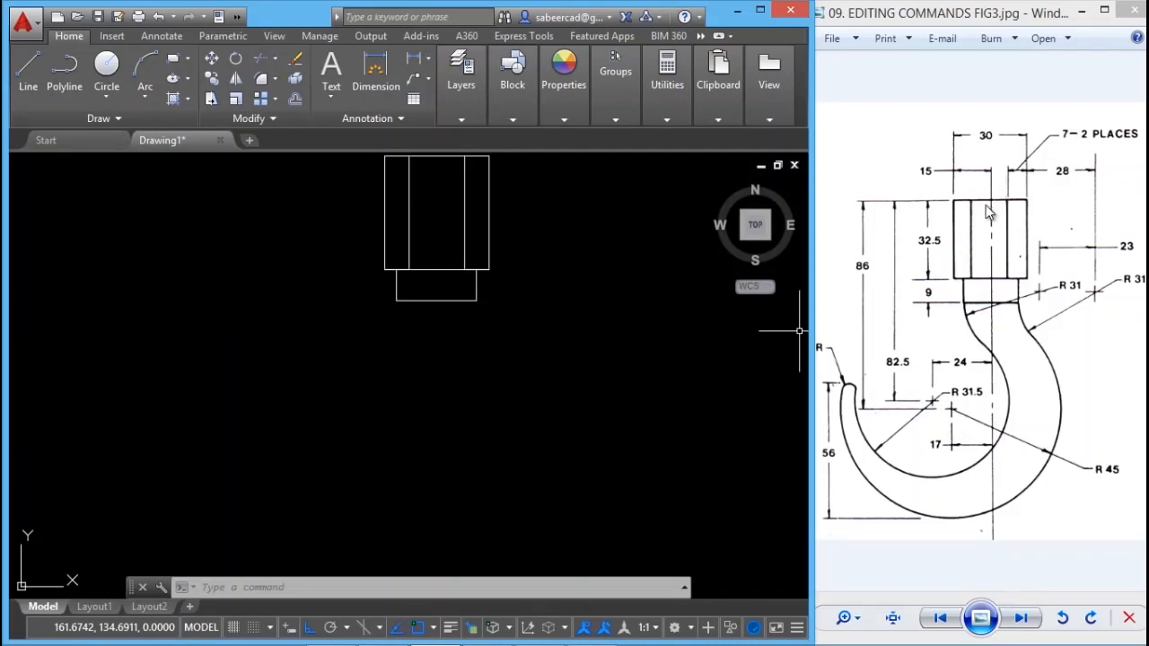
click(28, 76)
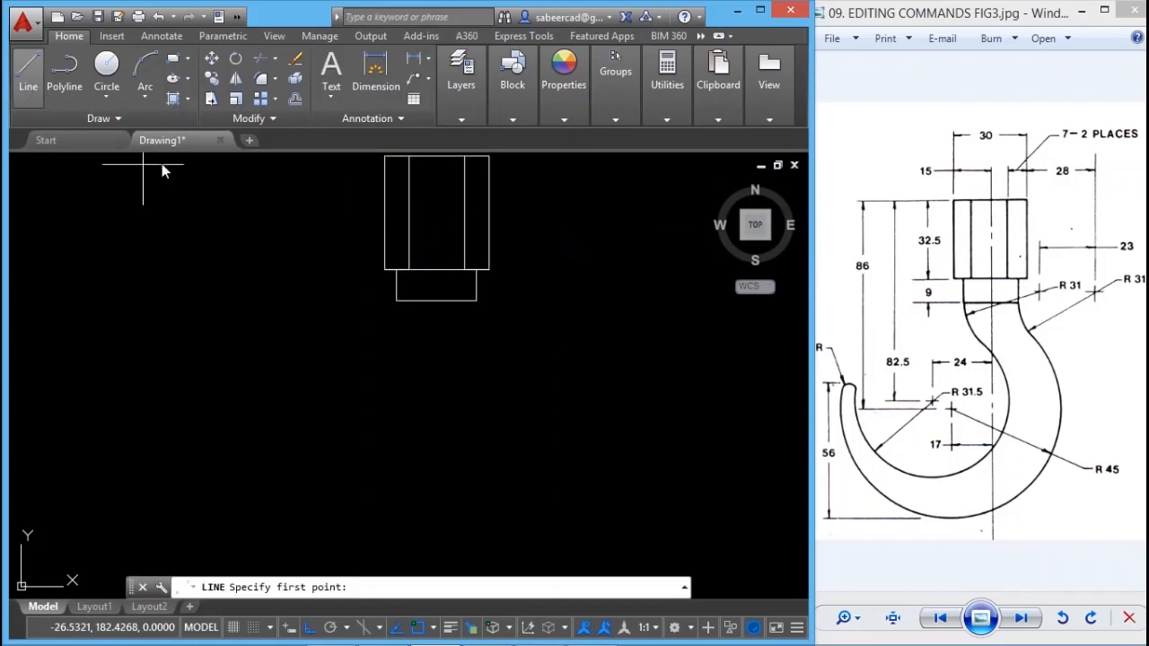
click(438, 157)
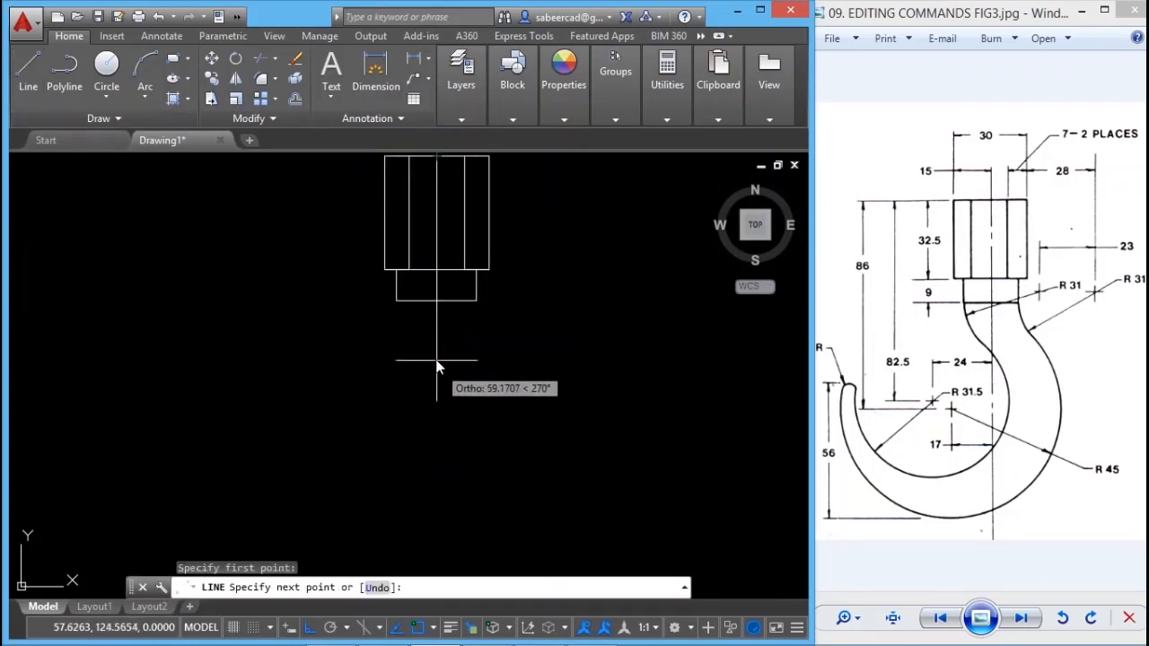
scroll(435, 359, down, 3)
click(441, 492)
key(Return)
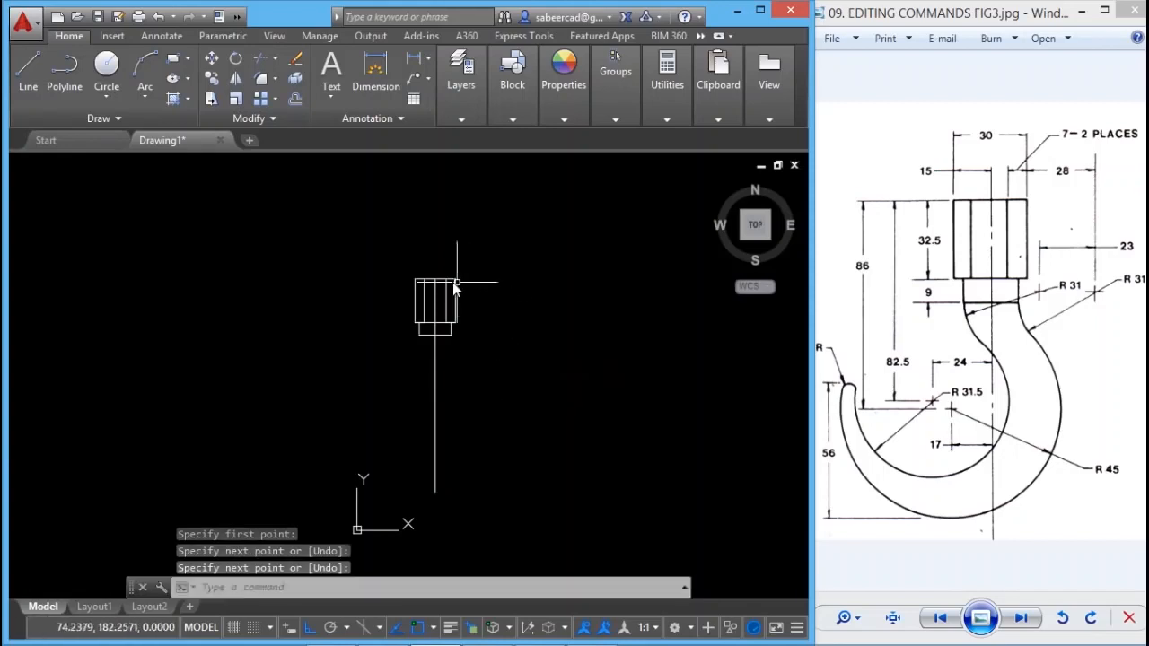
Draw a horizontal construction line leftward from the midpoint of the head's top edge, extending well past the head.
key(Return)
click(436, 280)
click(304, 279)
key(Return)
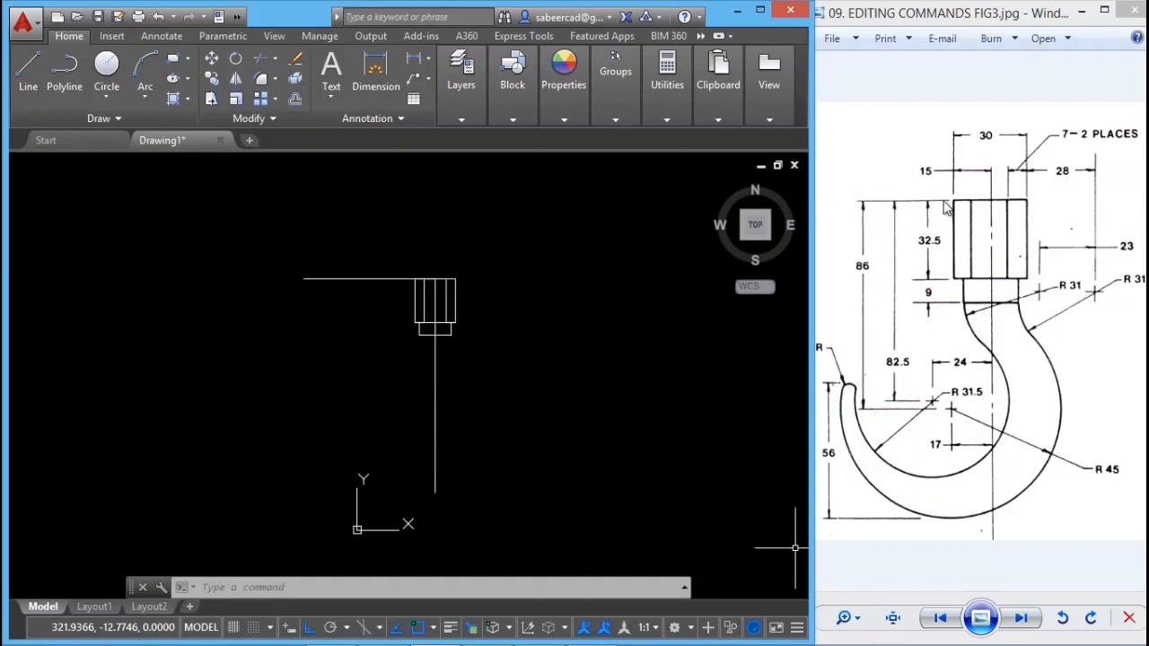
Offset the vertical centre construction line 17 to the left.
scroll(417, 419, up, 2)
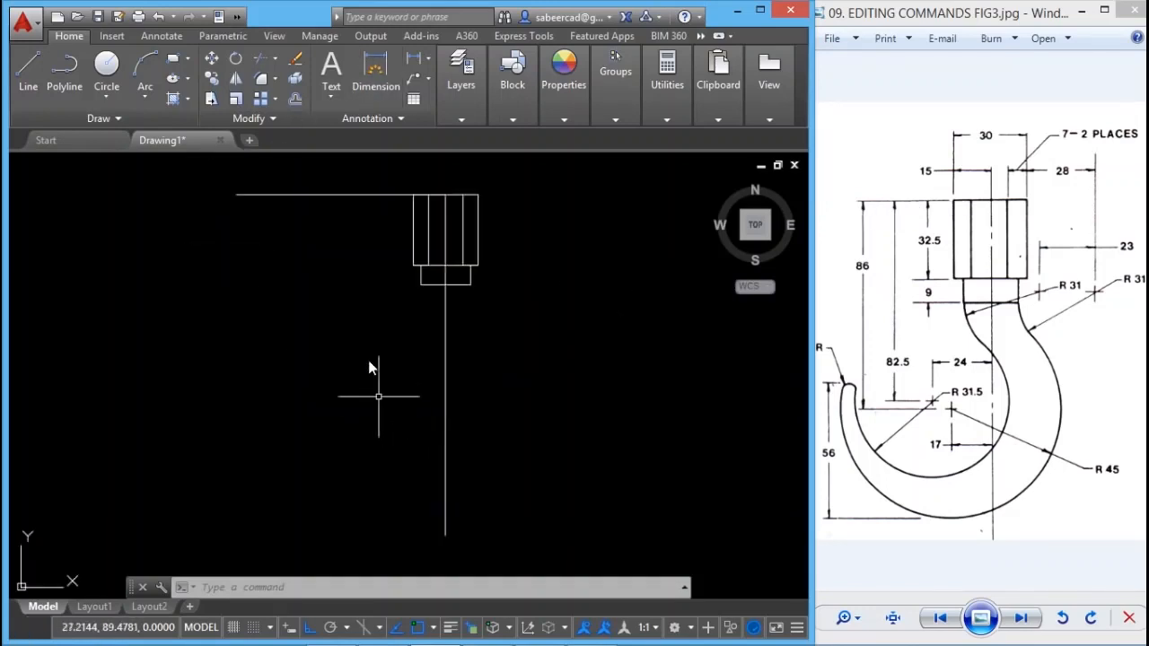
click(295, 99)
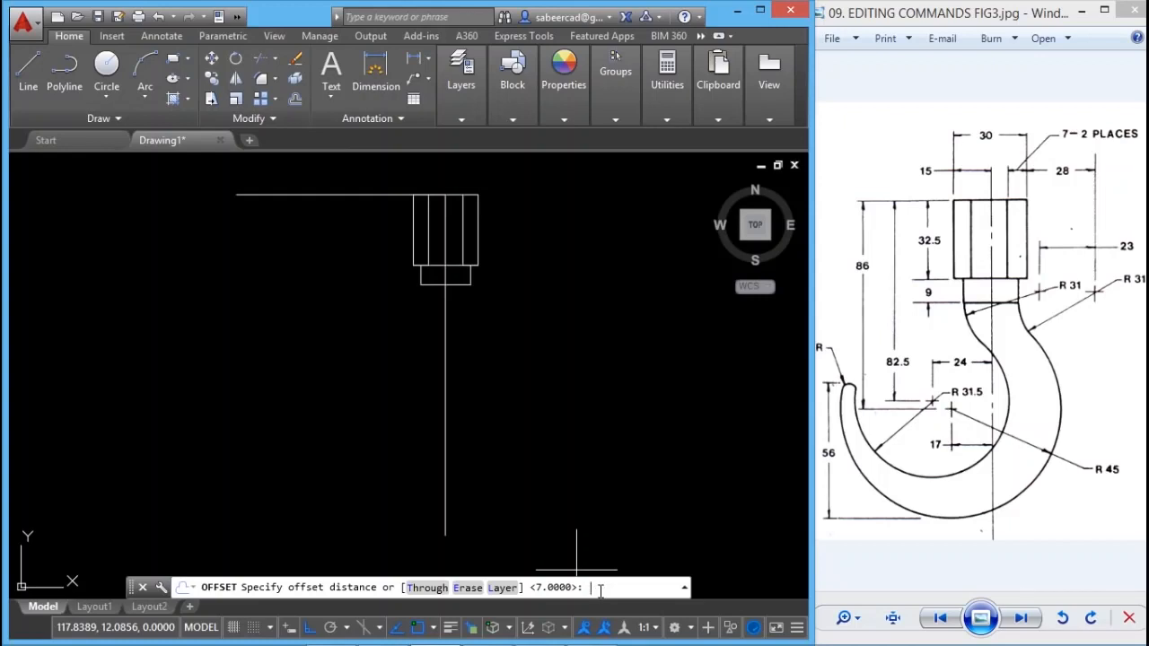
text(17)
key(Return)
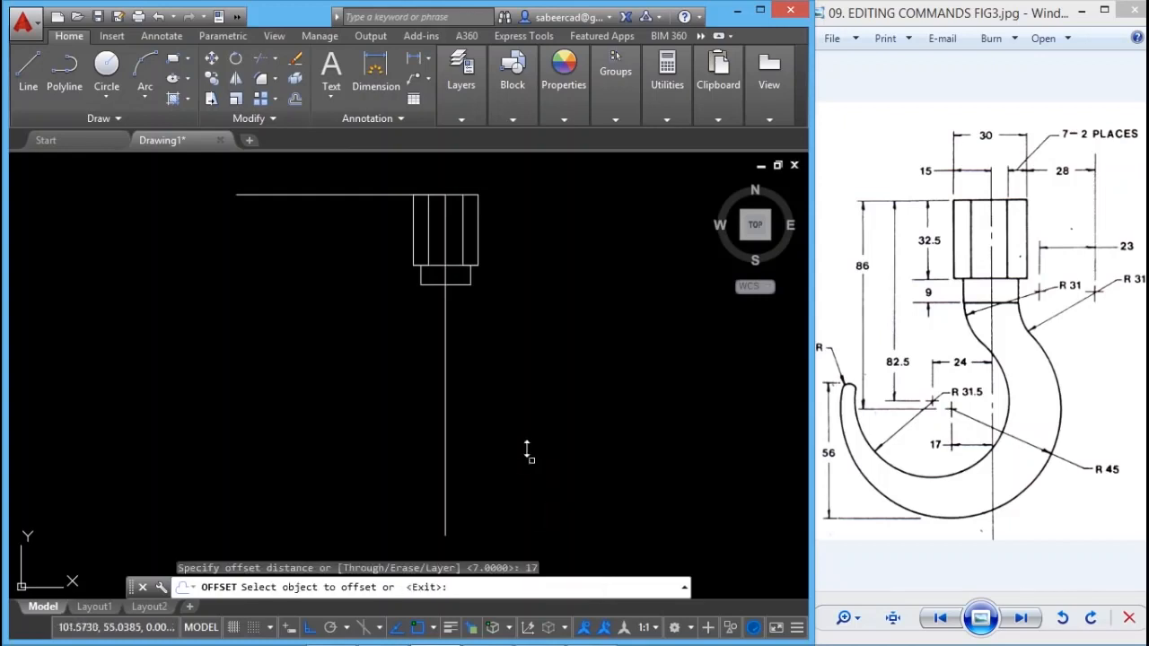
click(446, 389)
click(321, 378)
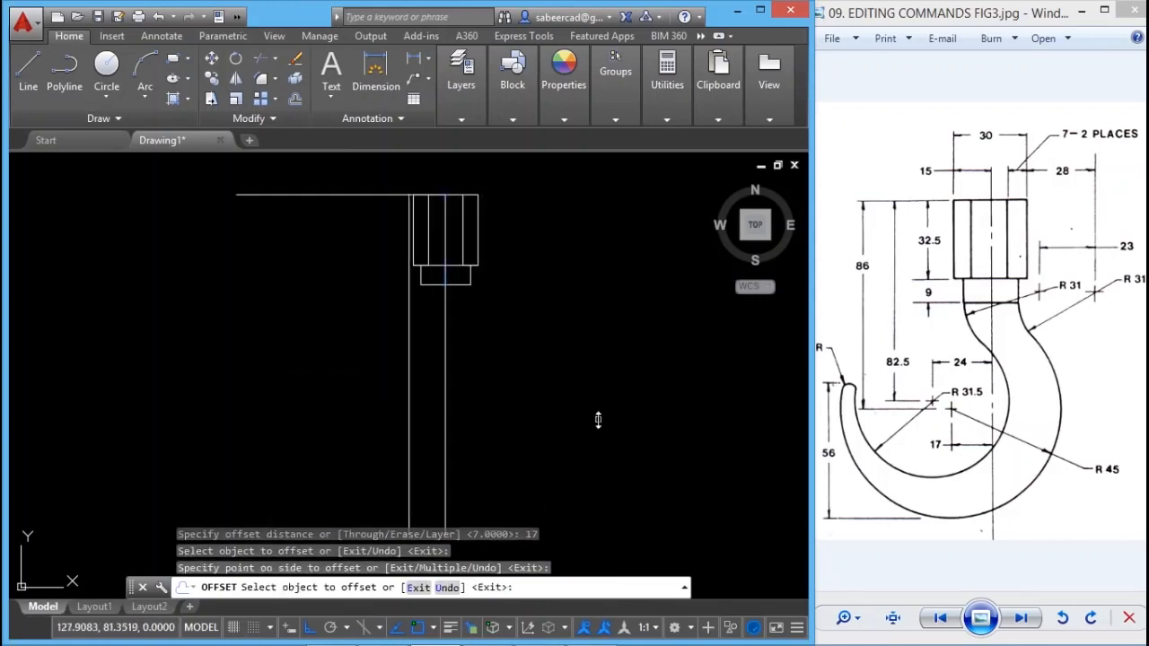
key(Return)
Offset the horizontal construction line at the head's top edge 86 downward.
key(Return)
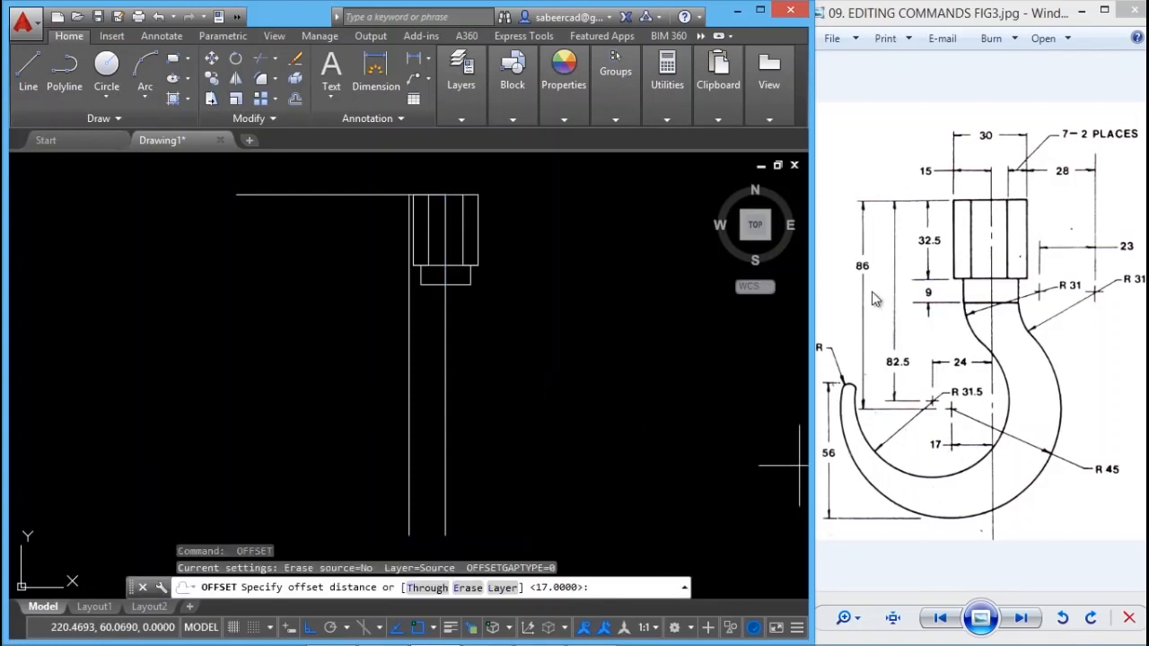
text(86)
key(Return)
click(260, 194)
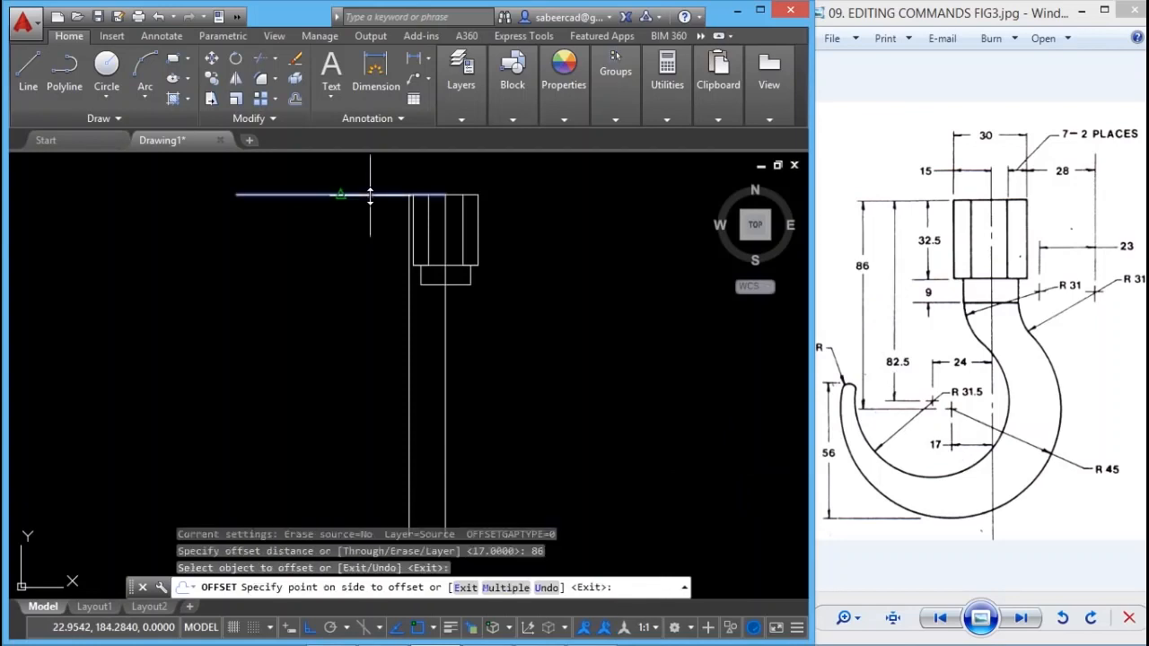
click(341, 416)
key(Escape)
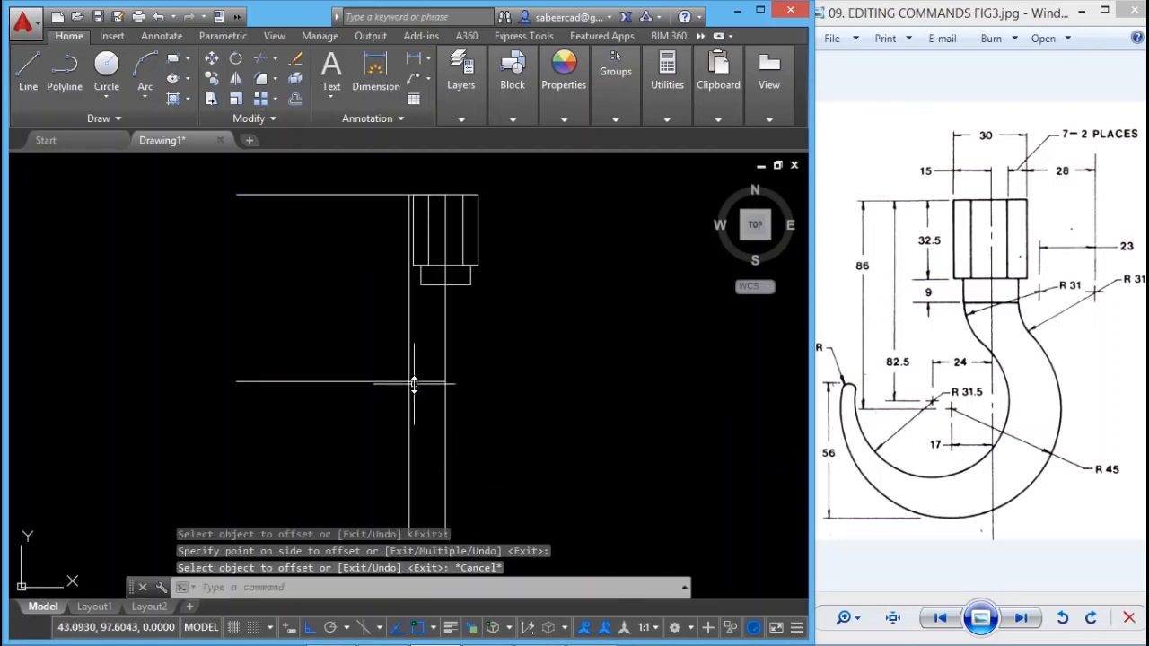
Draw a circle of radius 45 centred on the intersection of the two offset construction lines.
scroll(410, 386, up, 5)
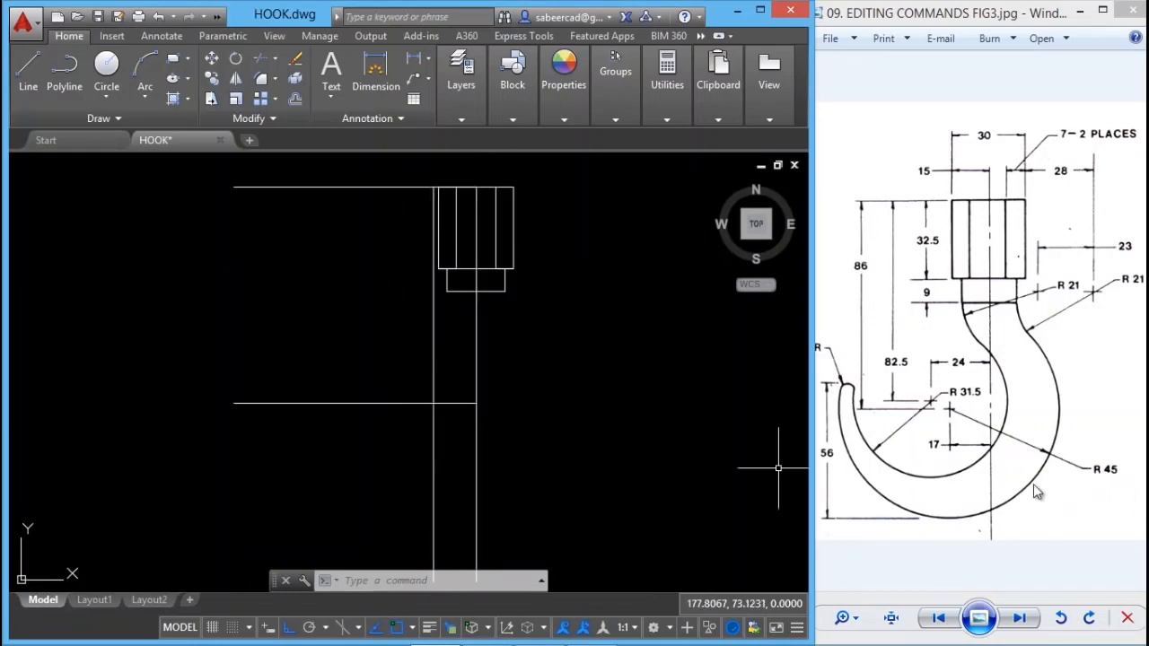
click(105, 96)
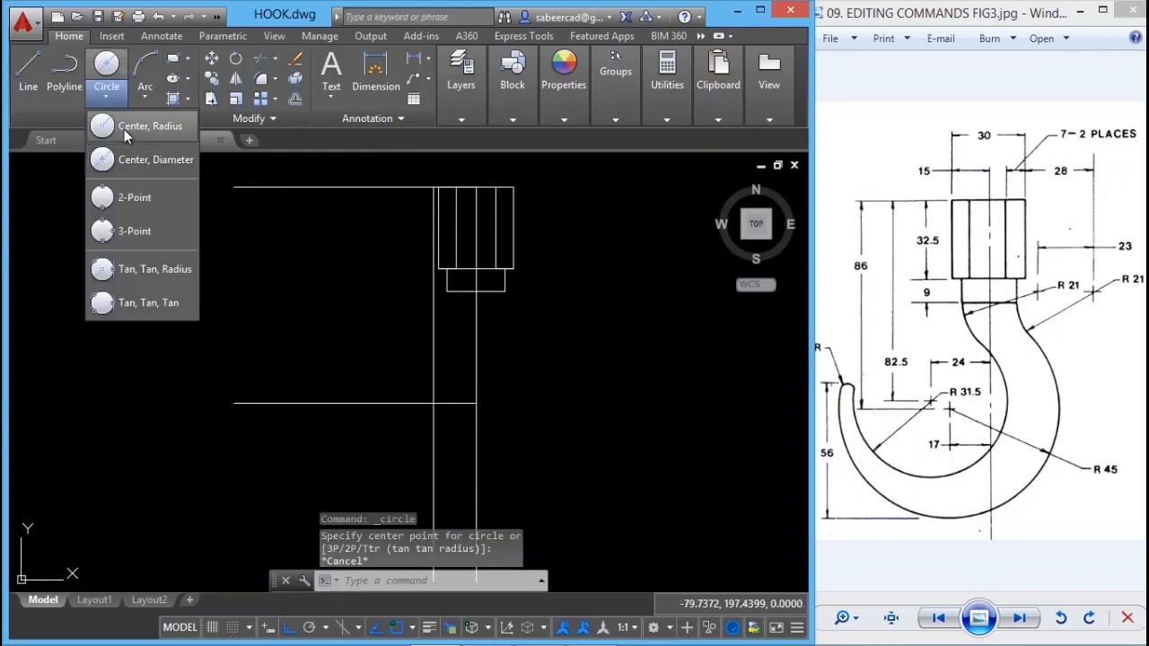
click(126, 127)
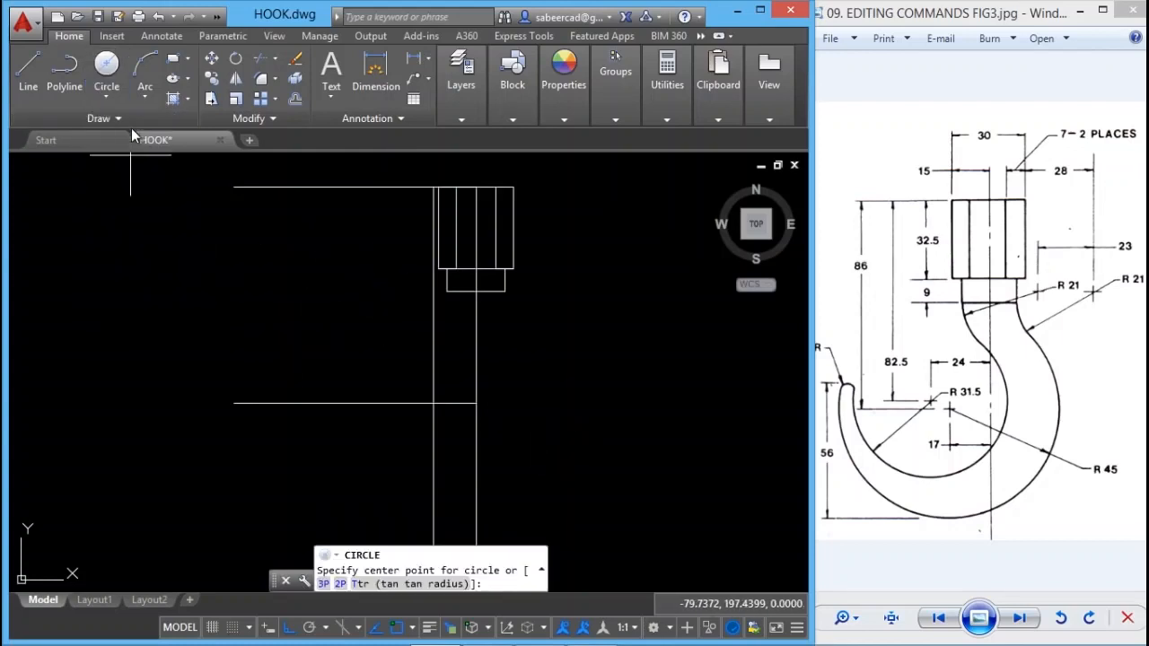
click(434, 406)
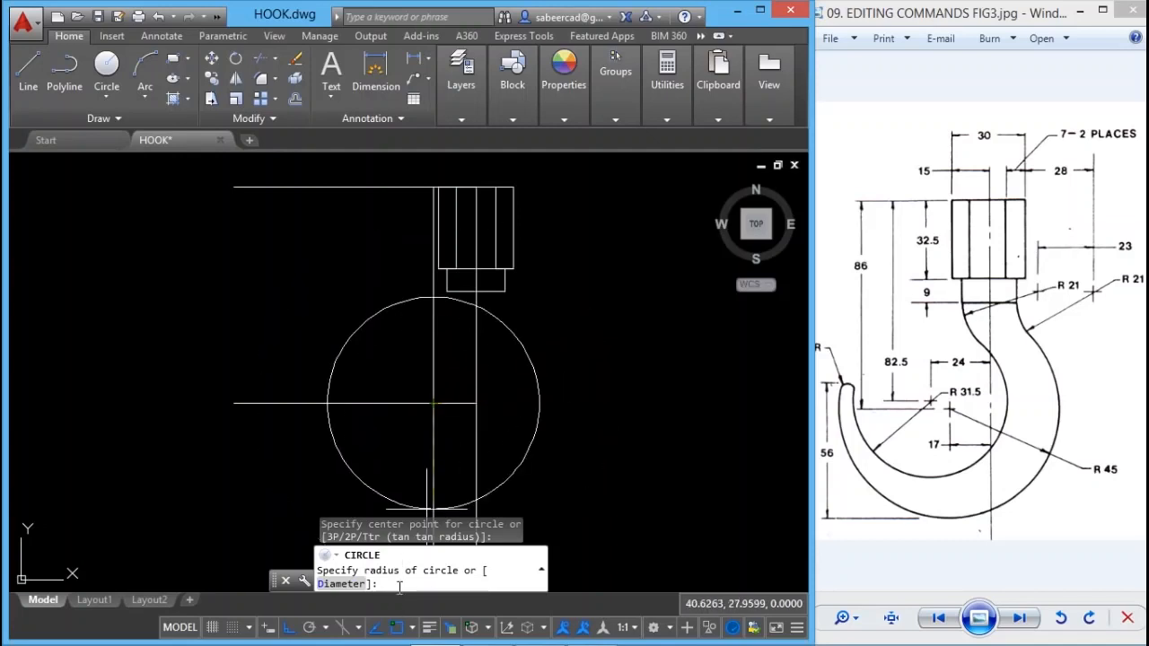
text(45)
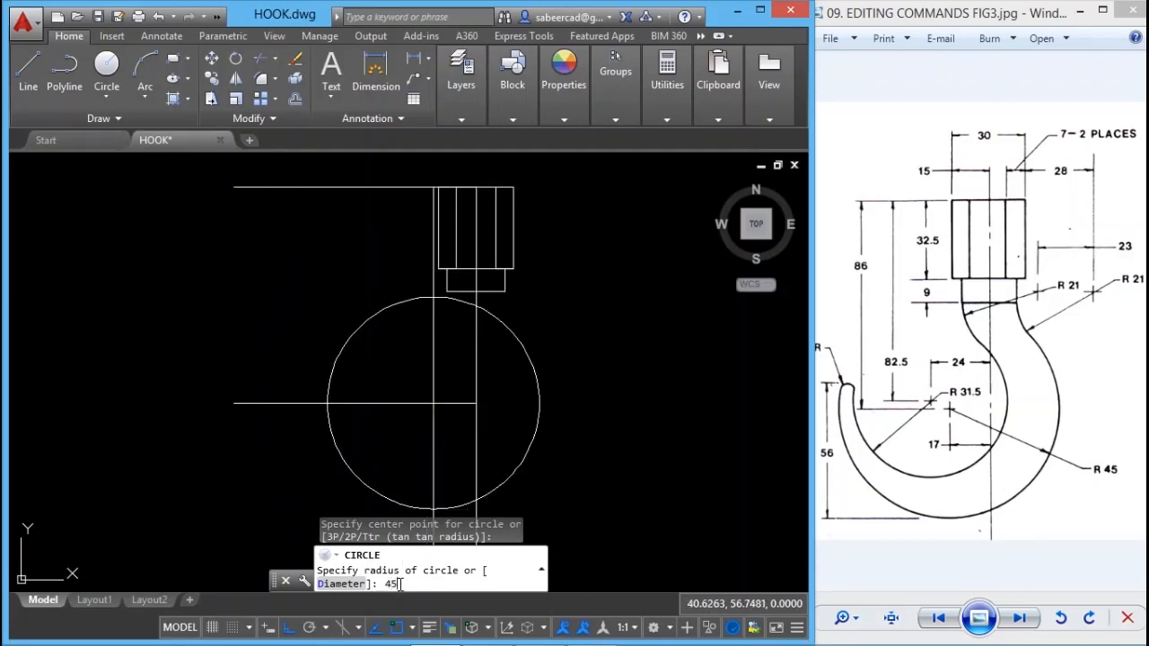
key(Return)
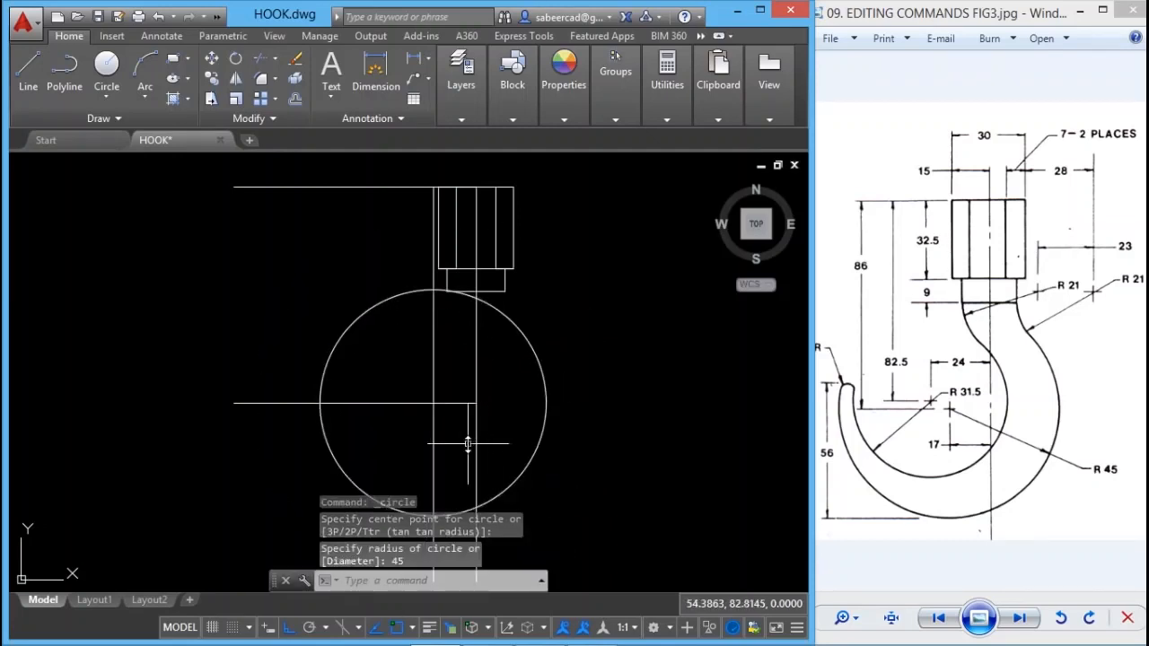
key(Escape)
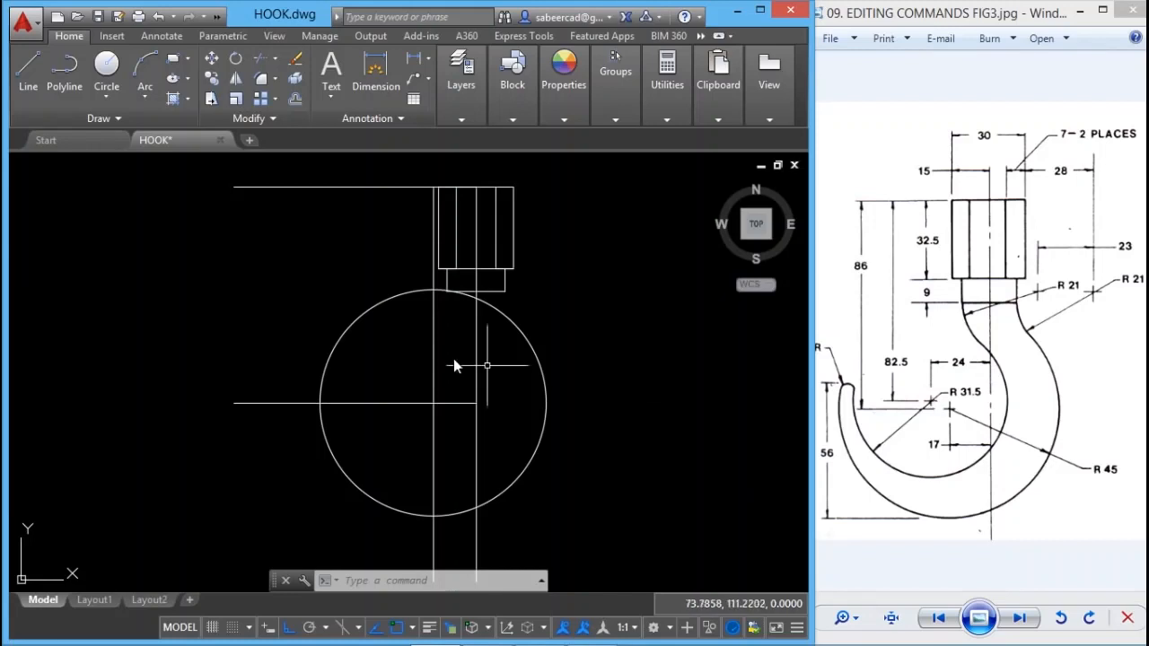
Draw a circle of radius 31.5 with its centre offset @-24,-82.5 from the midpoint of the head's top edge.
click(114, 100)
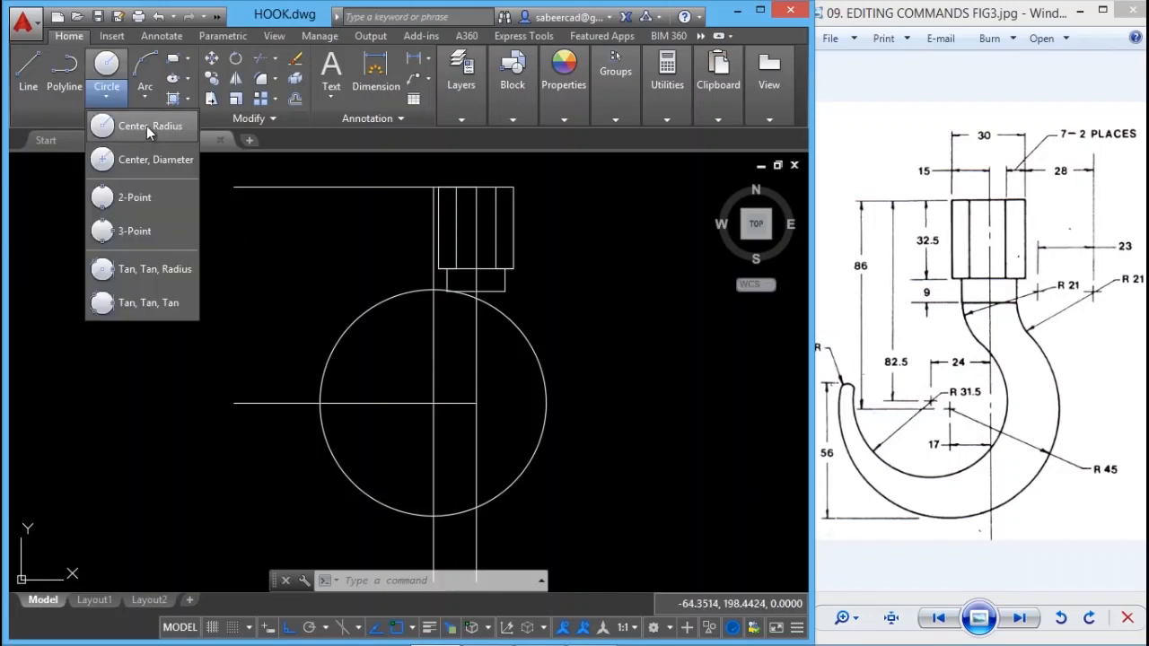
click(146, 126)
key(F8)
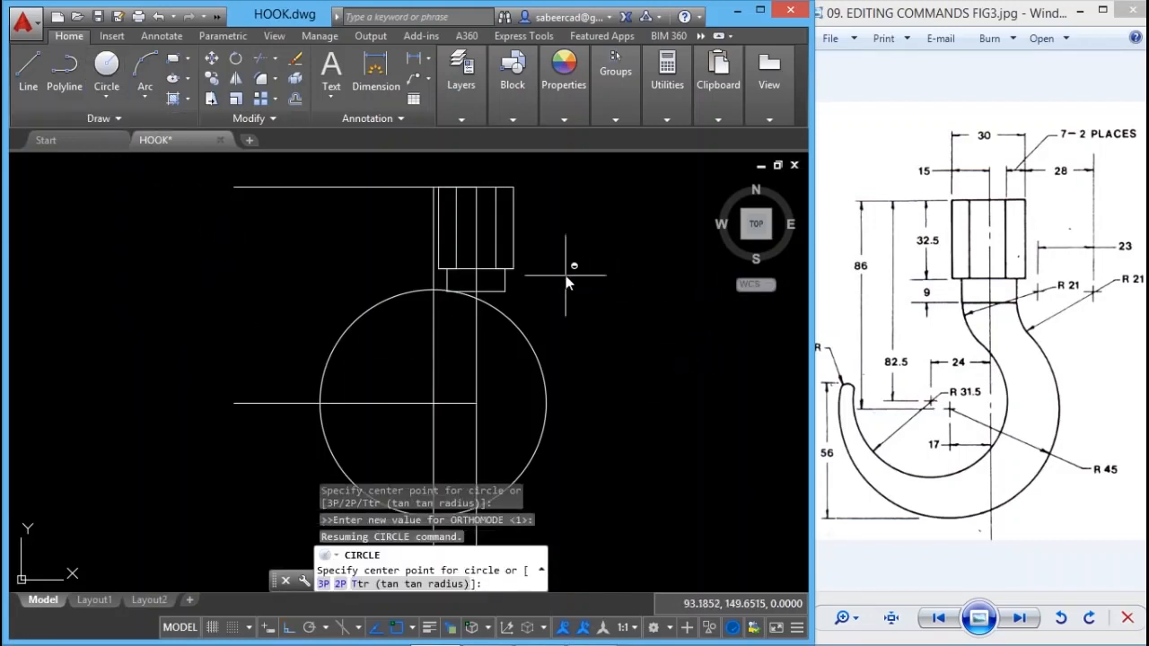
shift+right_click(559, 255)
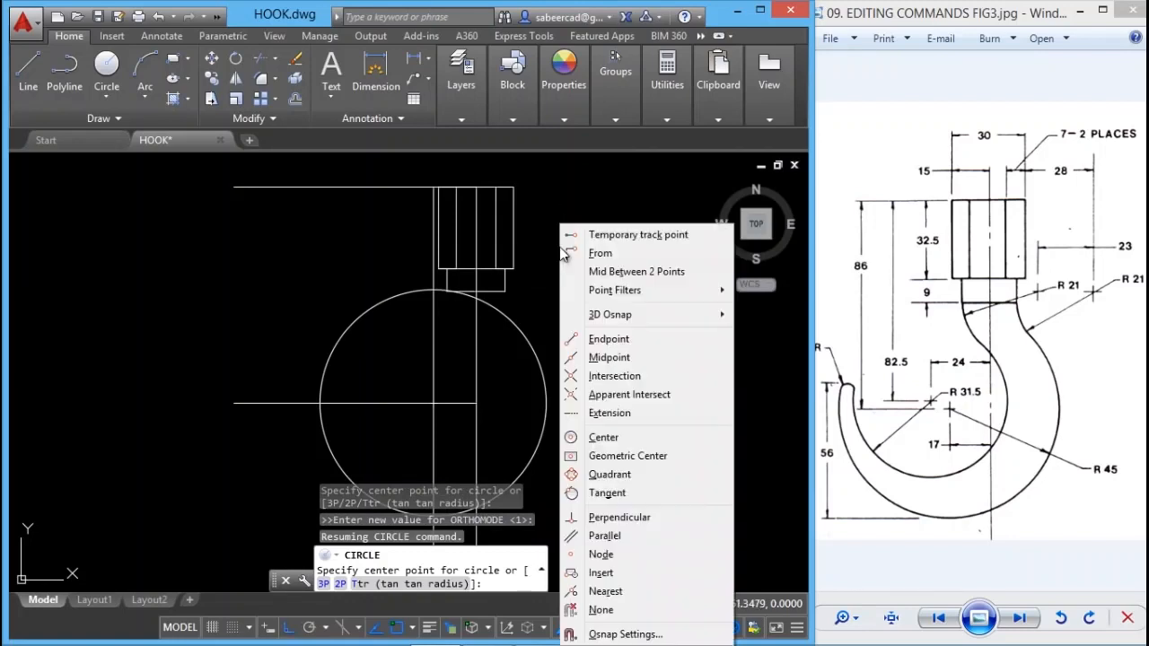
click(601, 254)
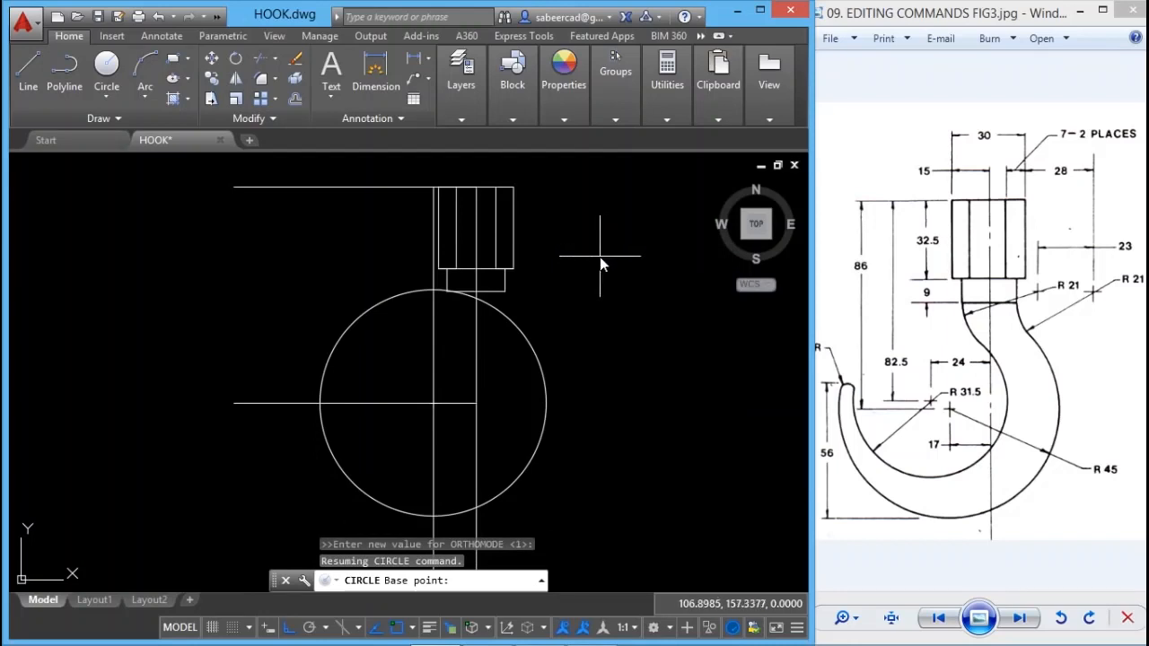
click(476, 188)
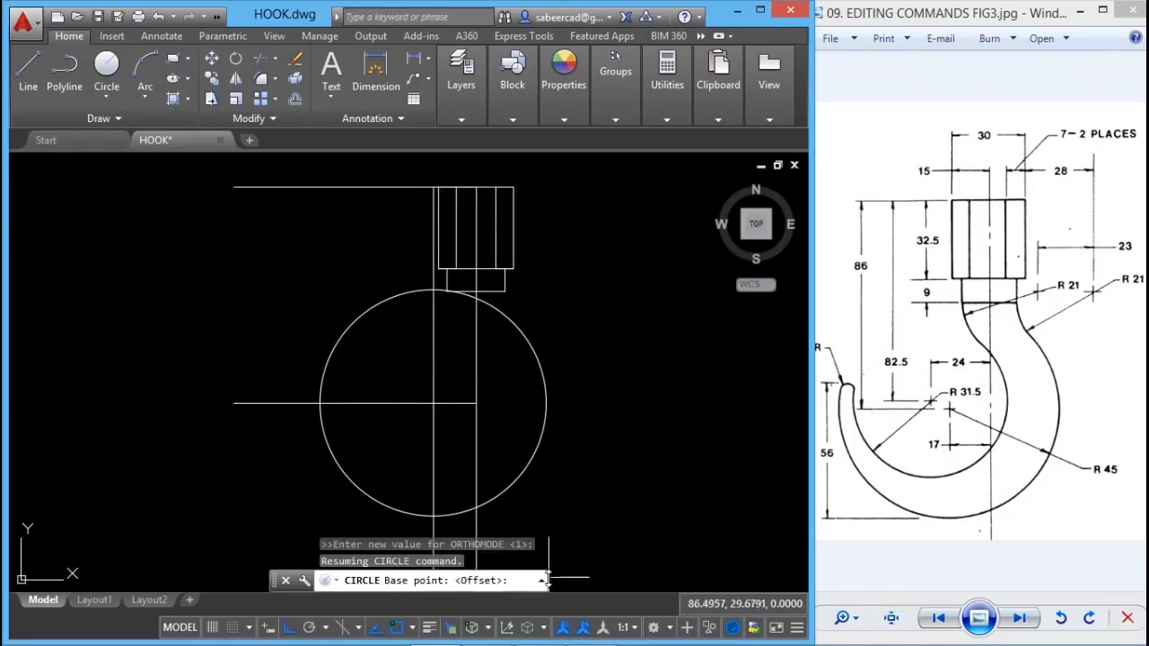
drag(549, 579, 794, 562)
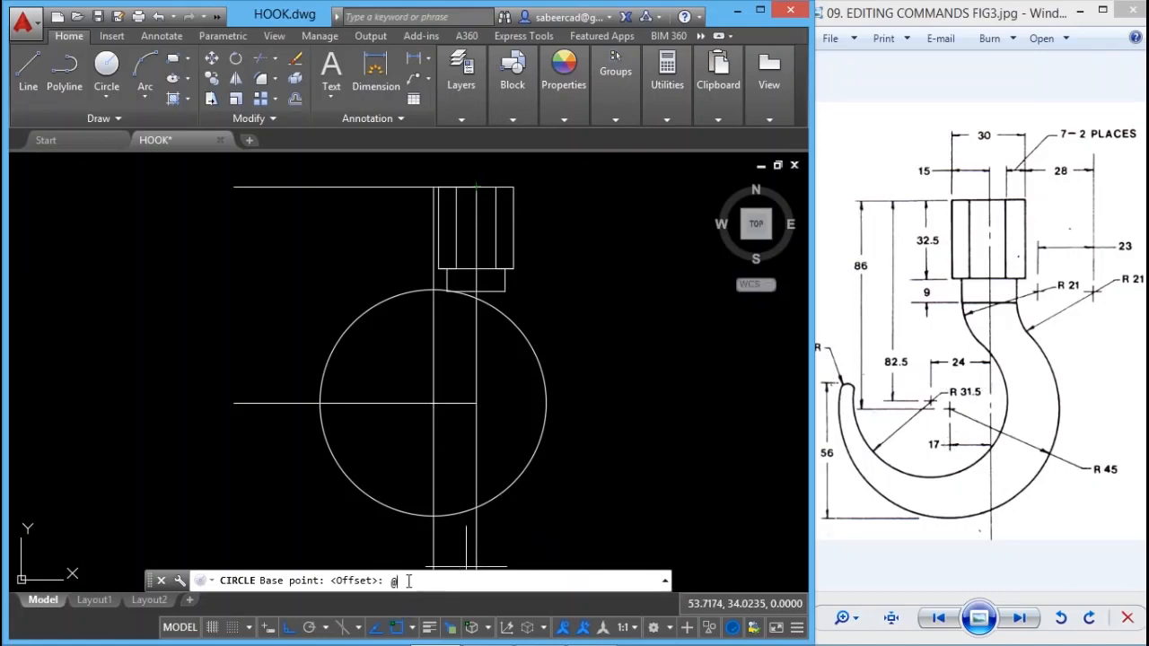
text(-24,)
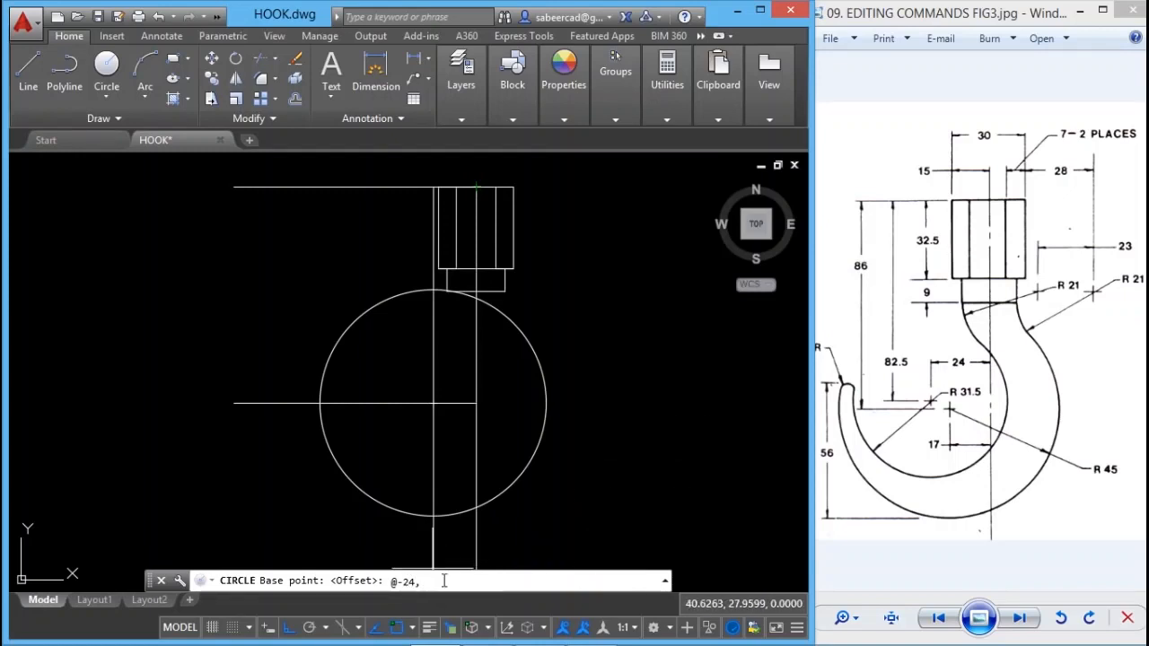
text(-)
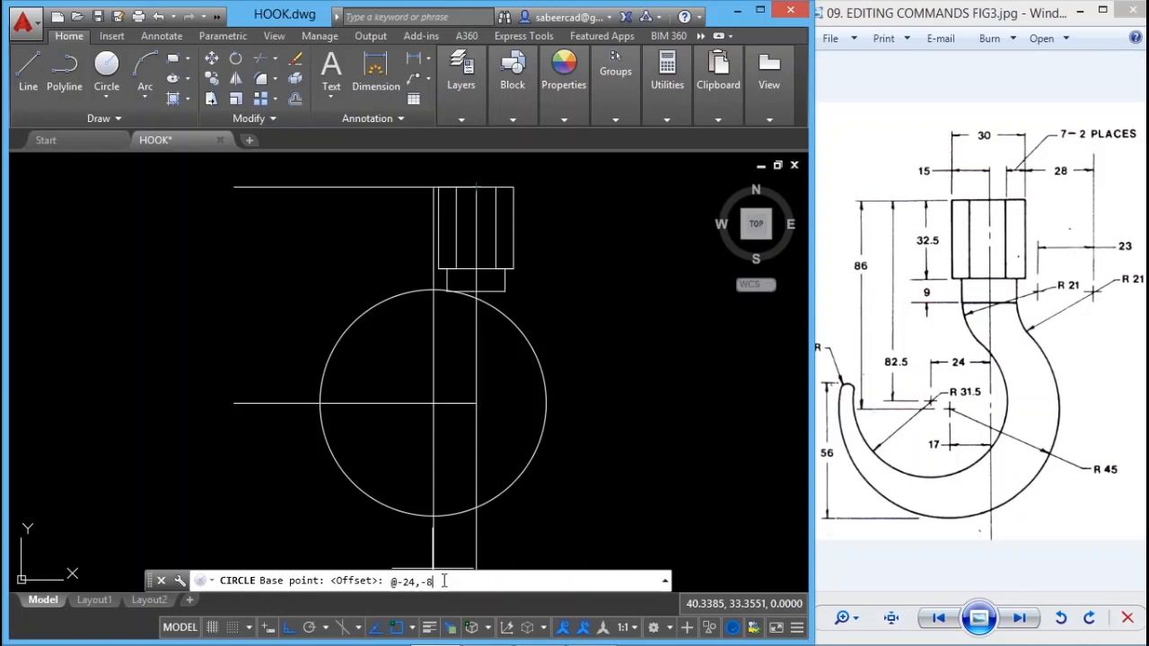
text(82.5)
key(Return)
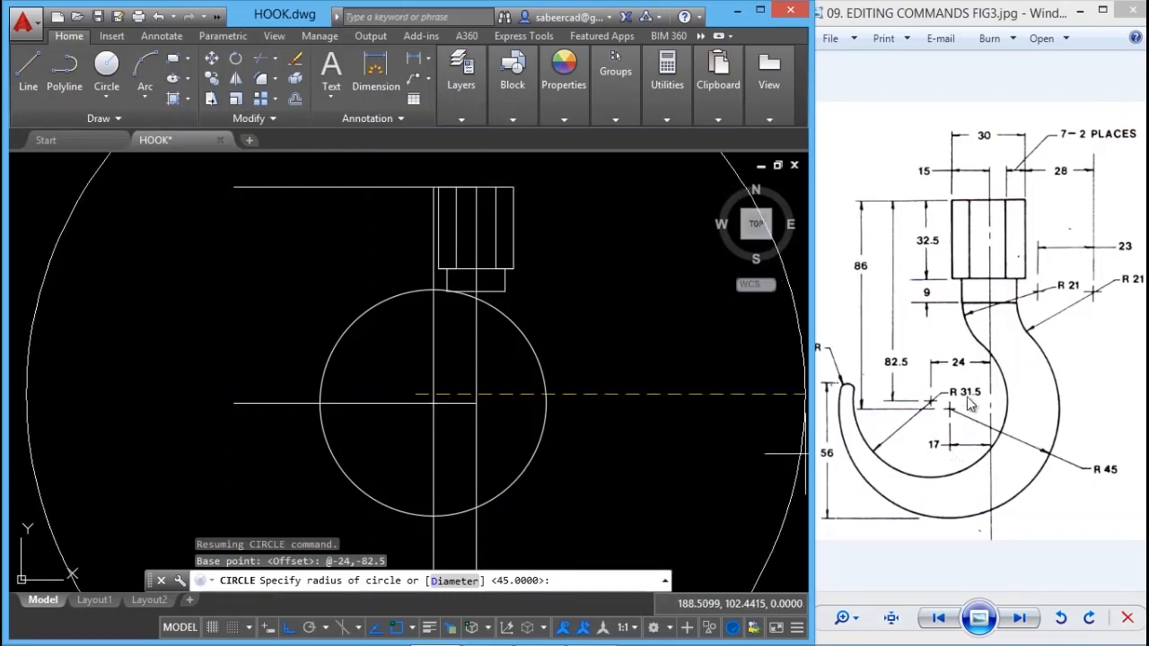
text(31.5)
key(Return)
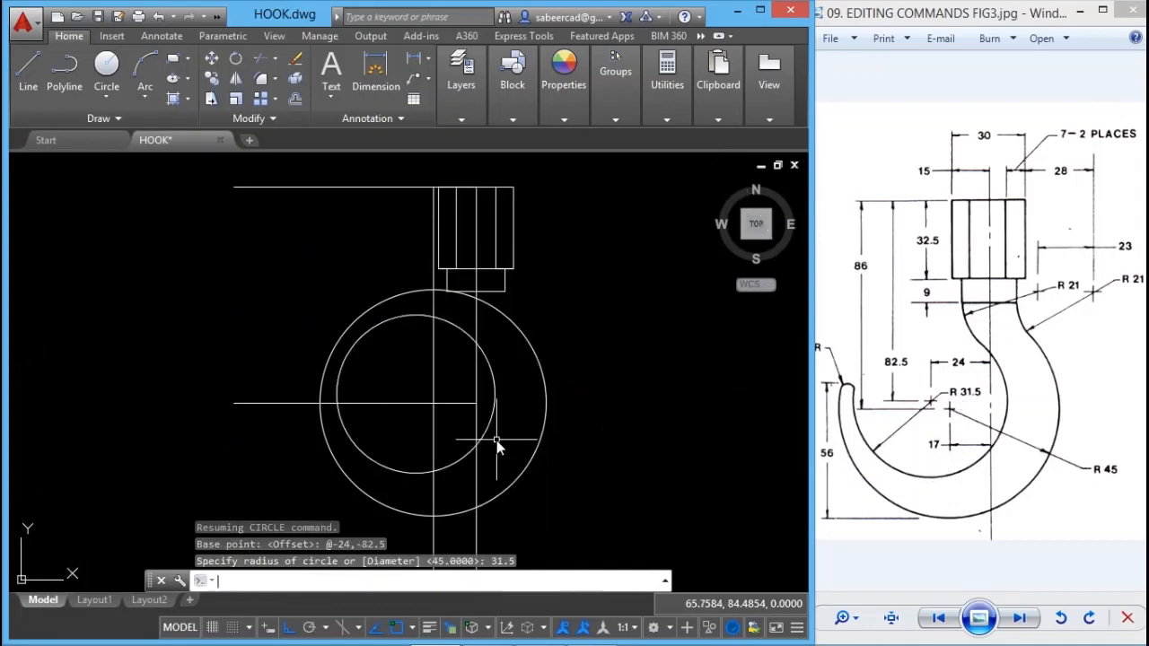
key(Escape)
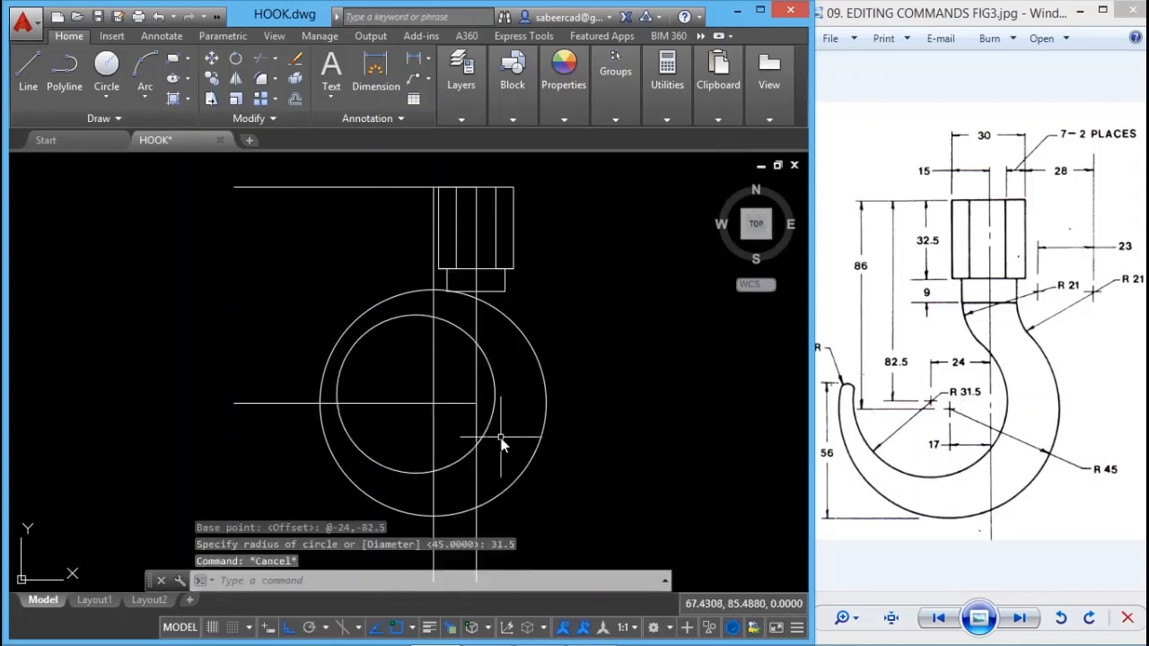
Erase the two horizontal and two vertical construction lines, keeping the head, neck and both circles.
click(442, 426)
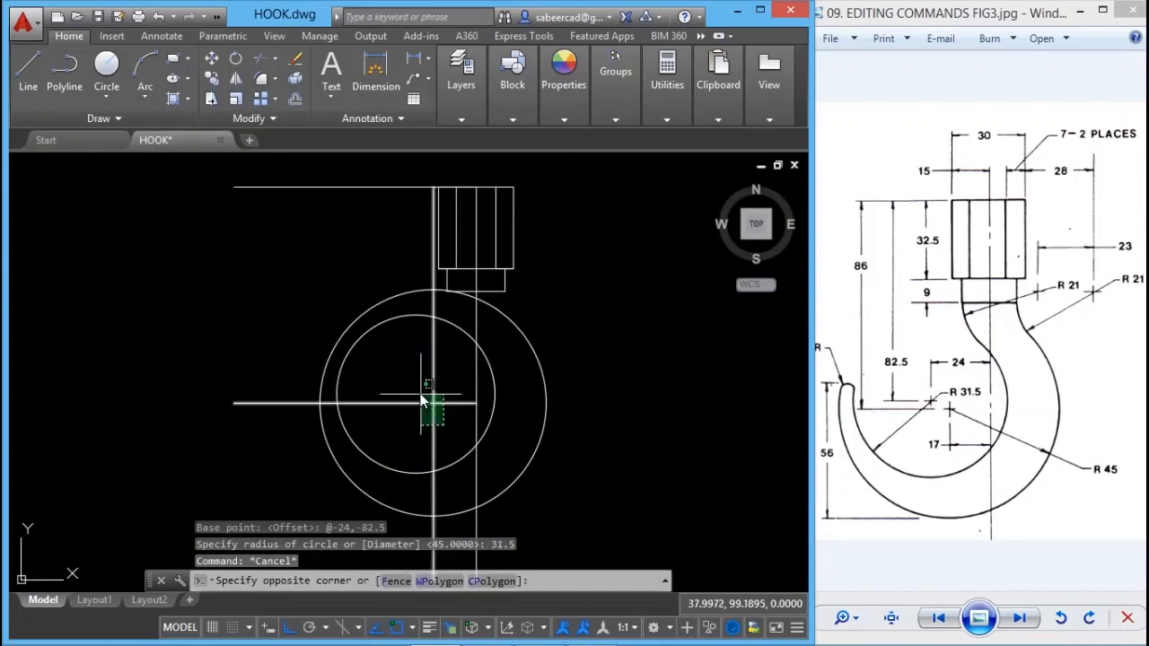
click(422, 401)
click(380, 231)
click(346, 175)
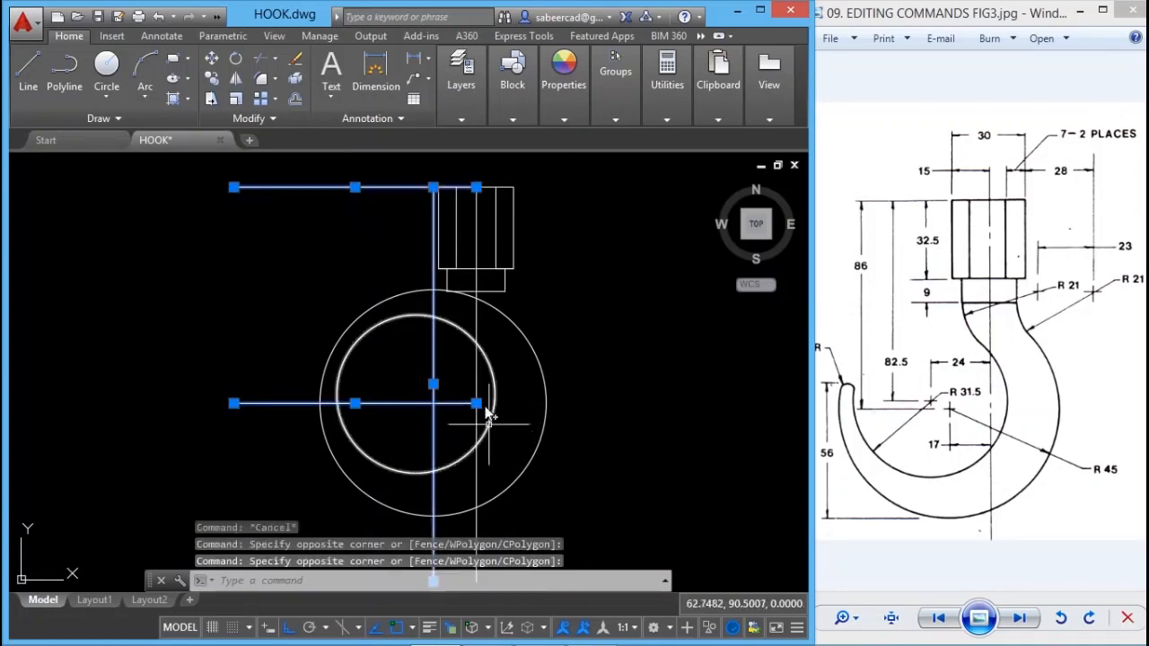
click(482, 380)
click(449, 398)
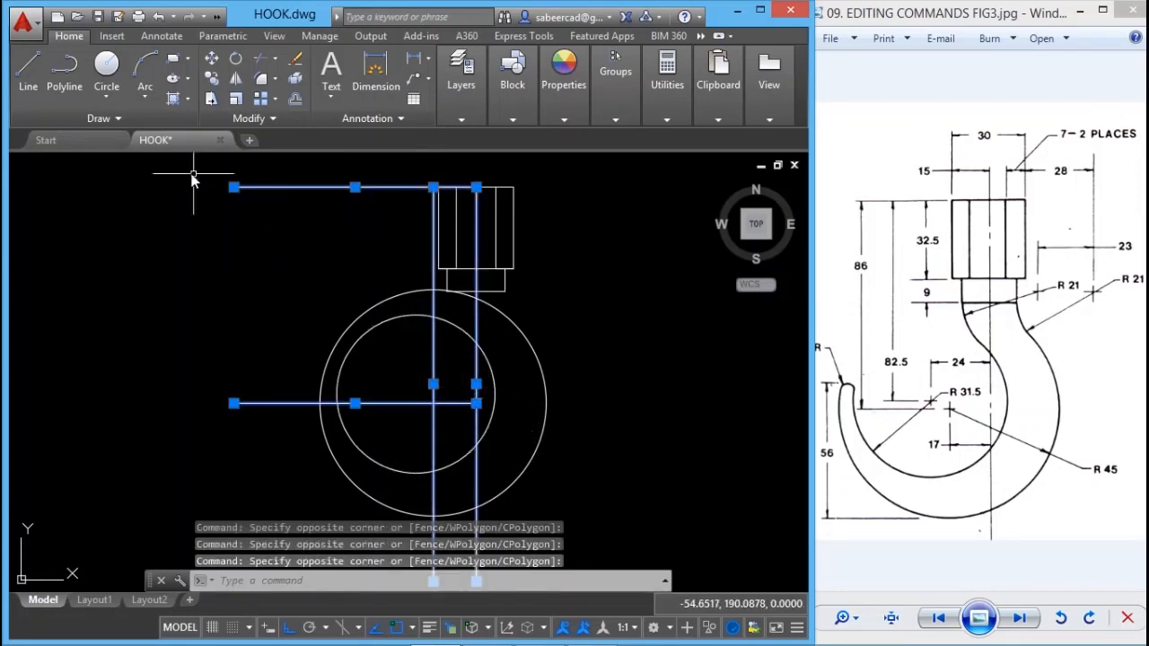
click(295, 58)
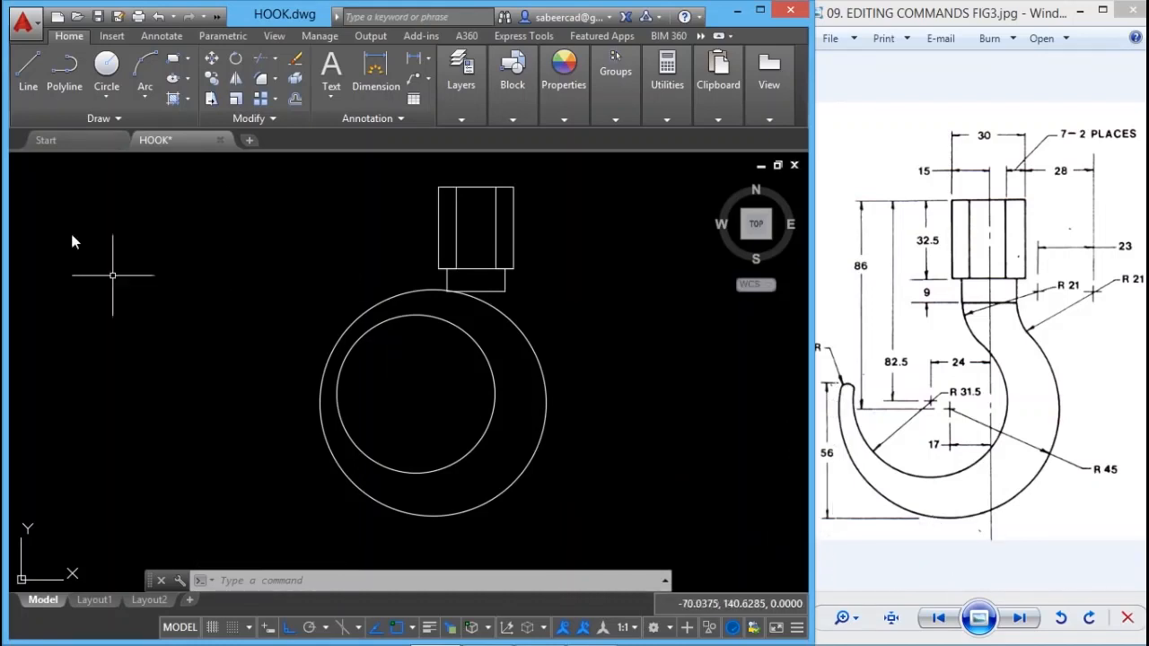
click(28, 72)
key(Escape)
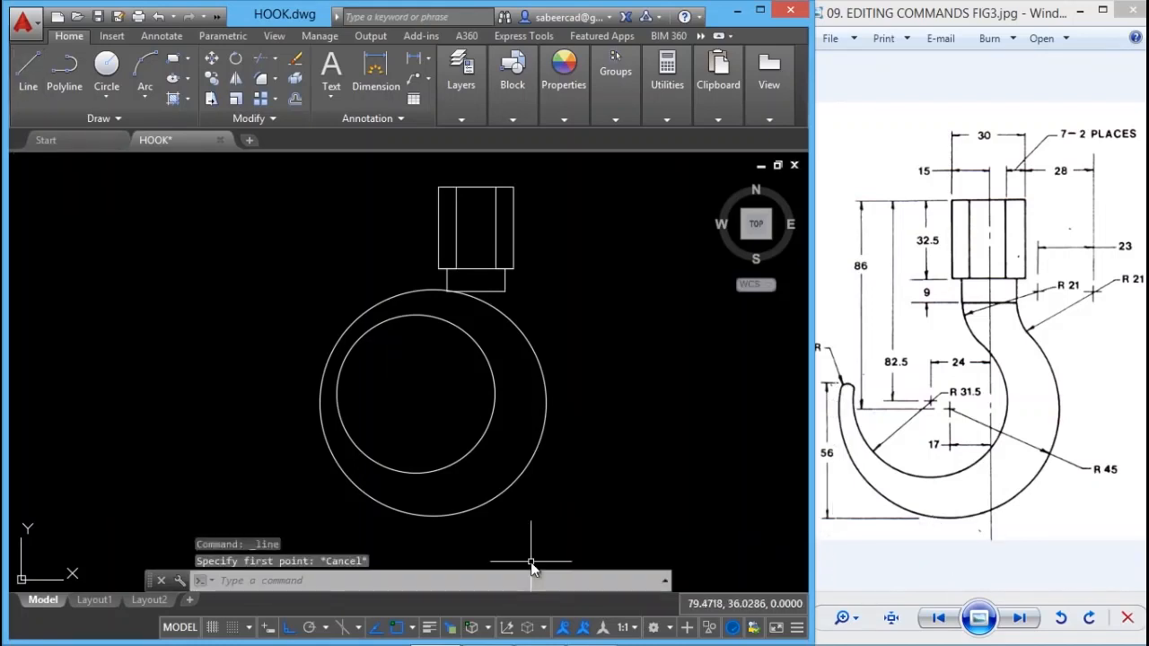
Draw a horizontal construction line from the R45 circle's bottom quadrant, extending left past the circle.
click(38, 80)
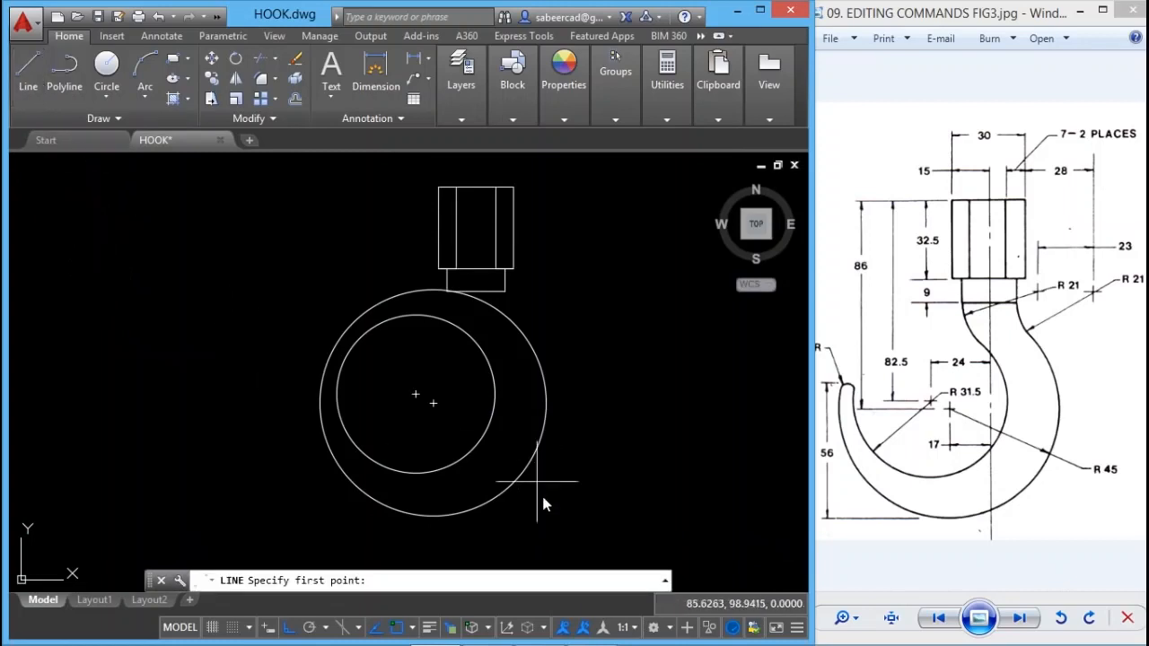
click(432, 519)
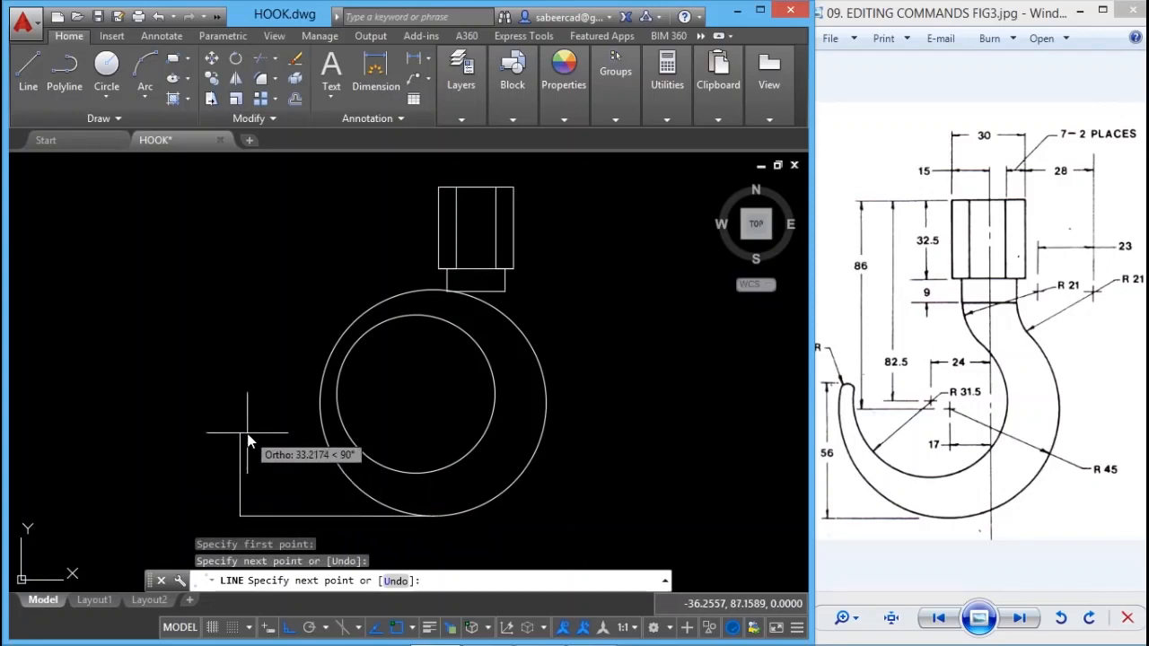
key(Return)
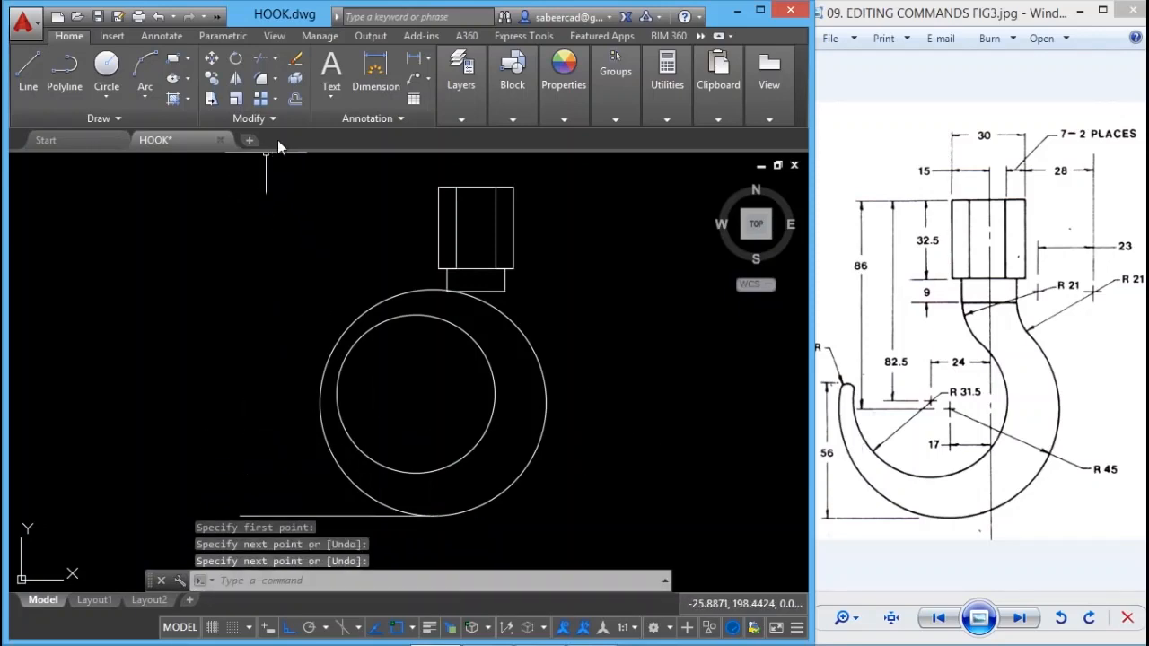
Offset the horizontal line at the base of the R45 circle 56 upward.
text(o)
key(Return)
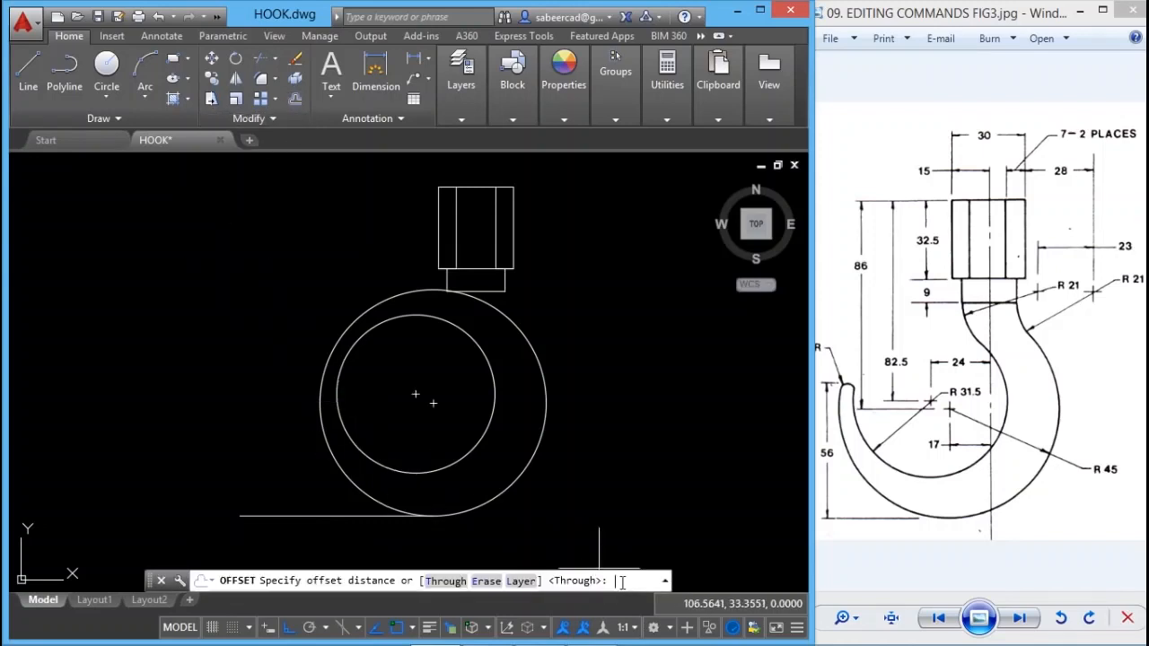
text(56)
key(Return)
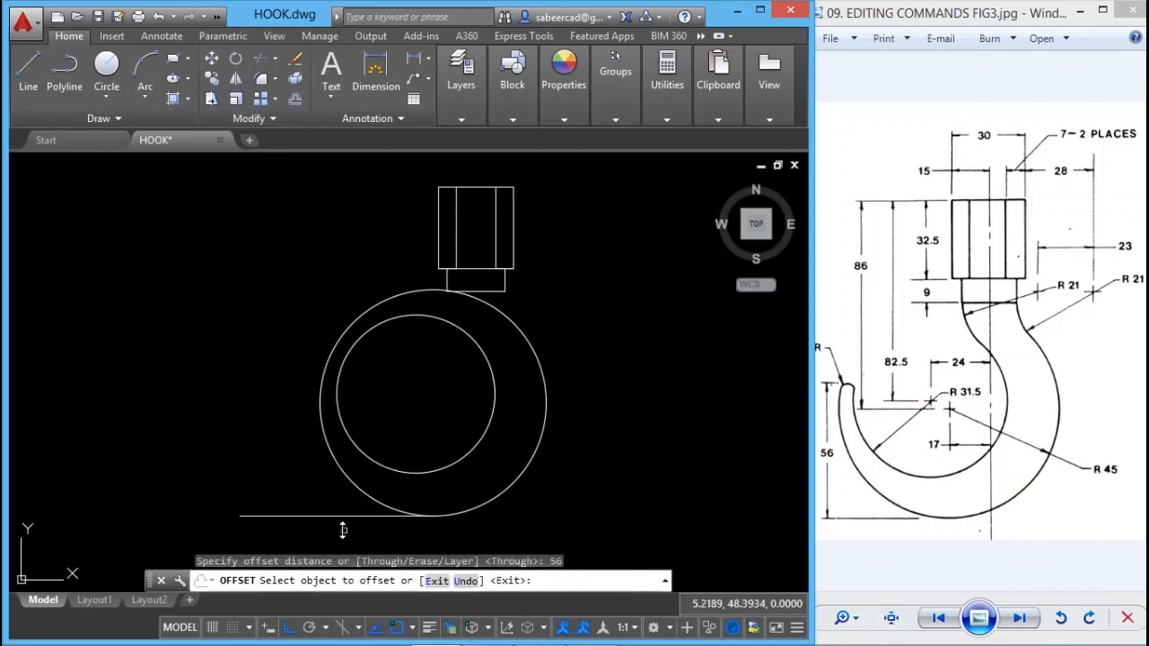
click(336, 516)
click(224, 388)
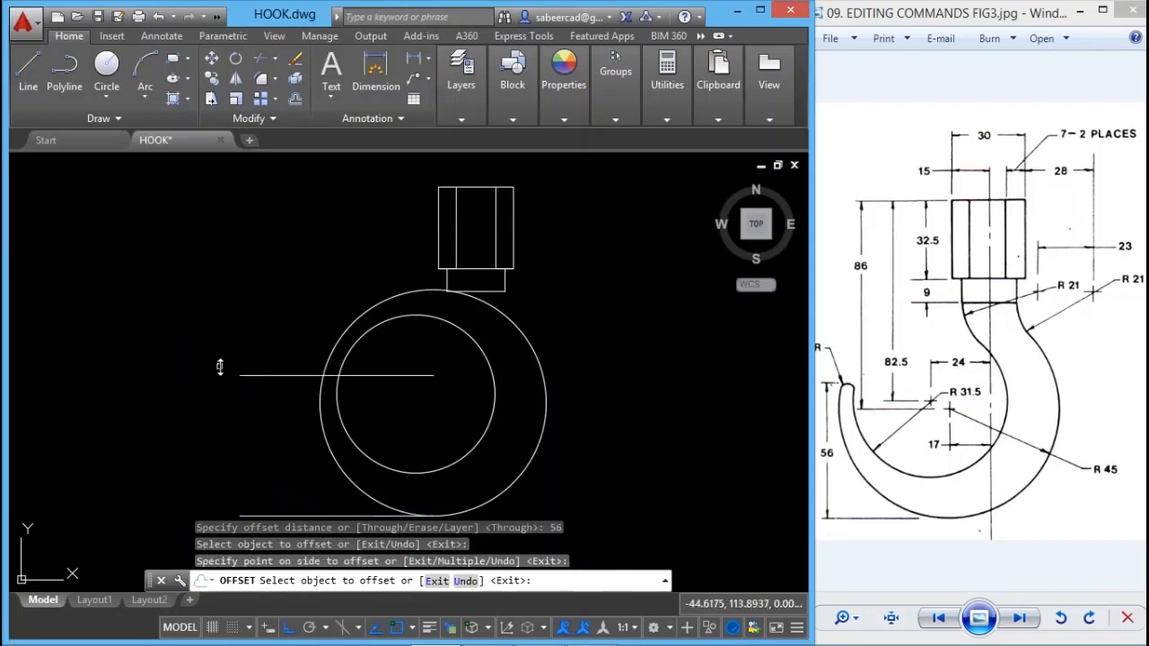
key(Escape)
Draw a three-point arc for the hook tip from the R45 circle through the offset line to the R31.5 circle, using Nearest snaps.
scroll(348, 377, up, 5)
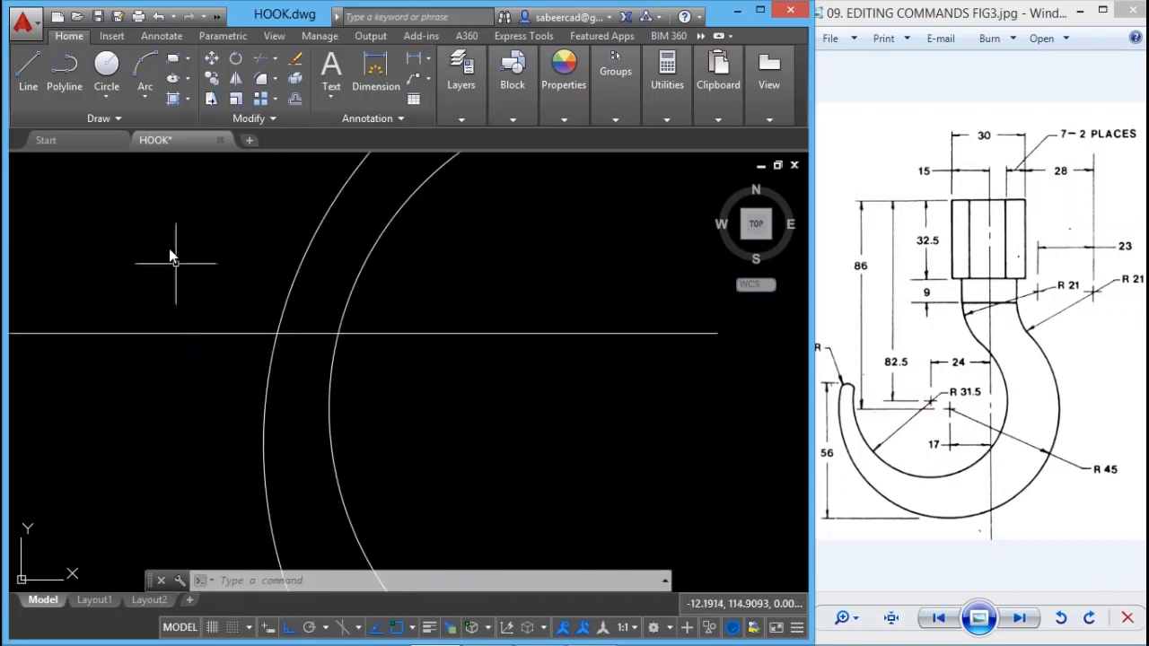
click(144, 95)
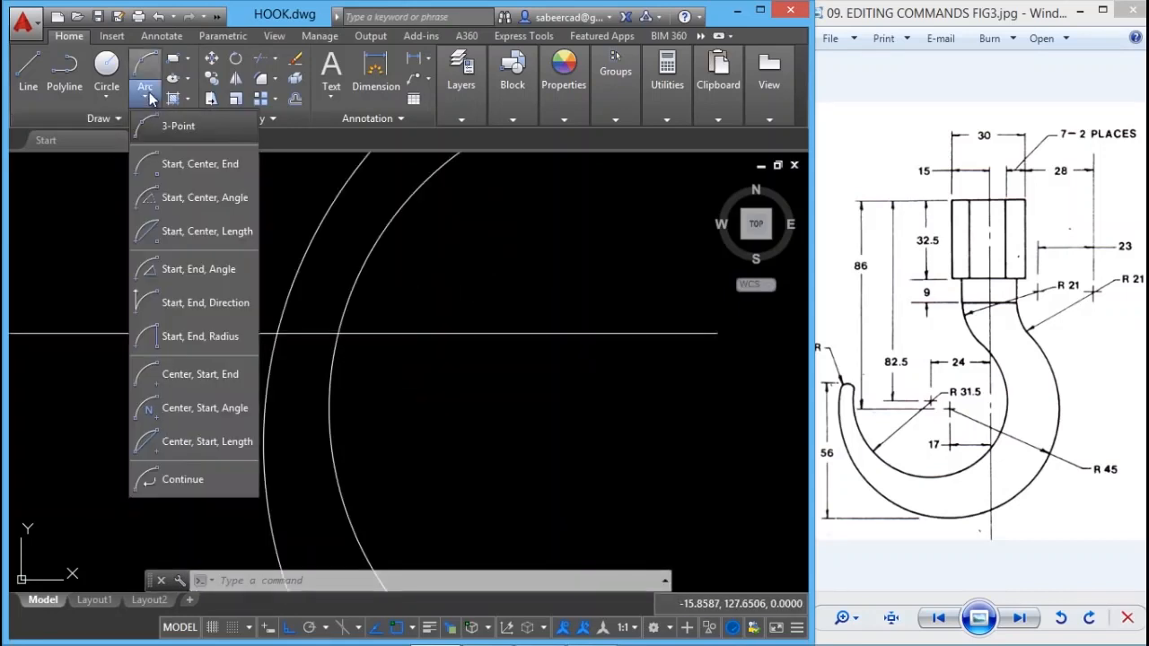
click(188, 129)
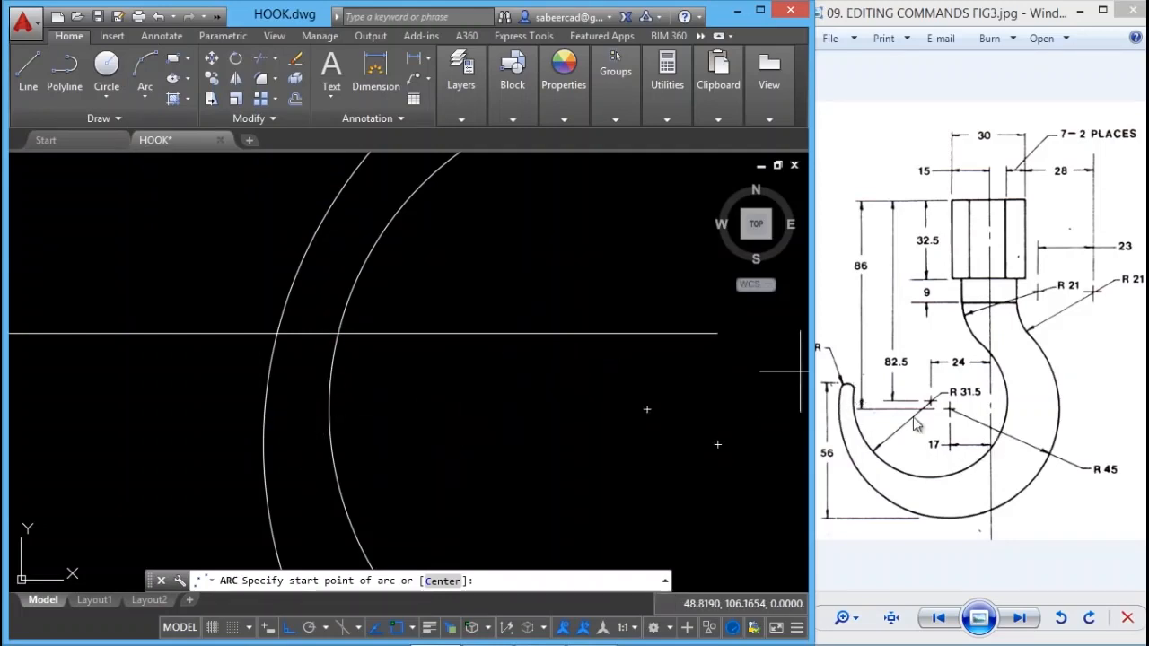
key(F8)
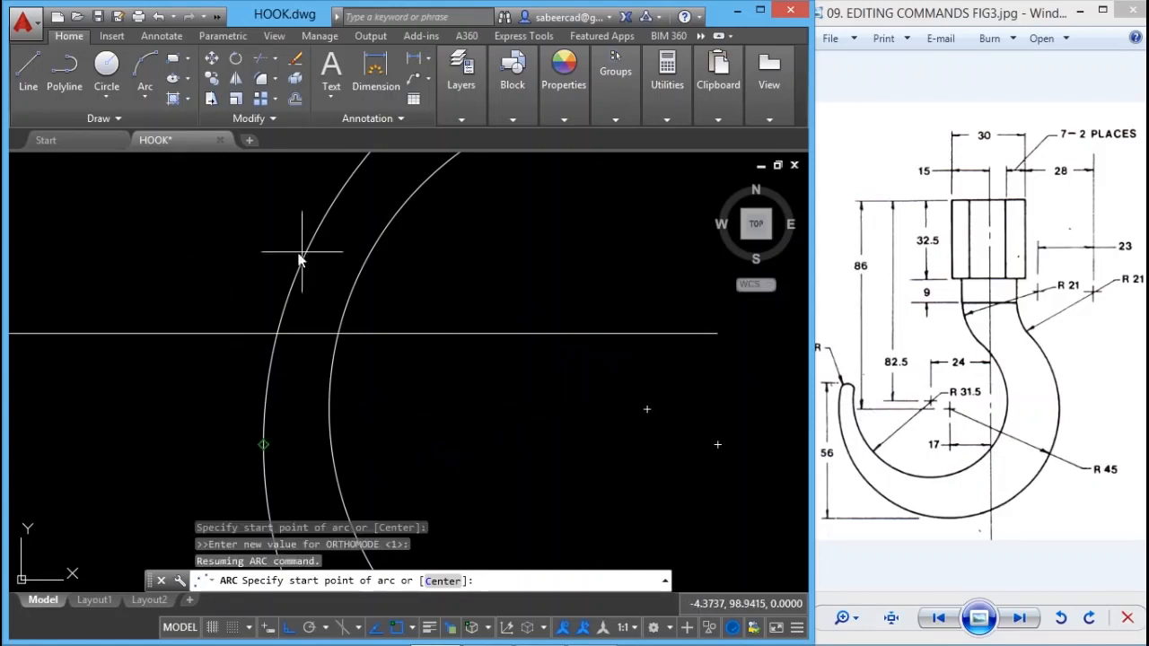
shift+right_click(223, 217)
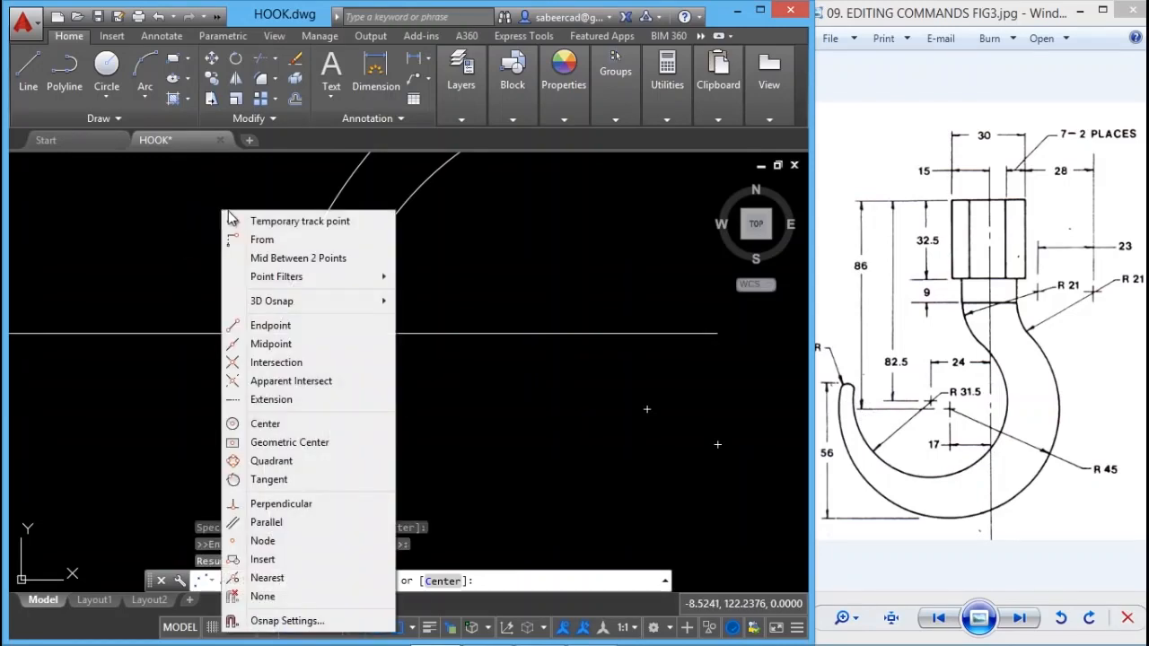
click(268, 579)
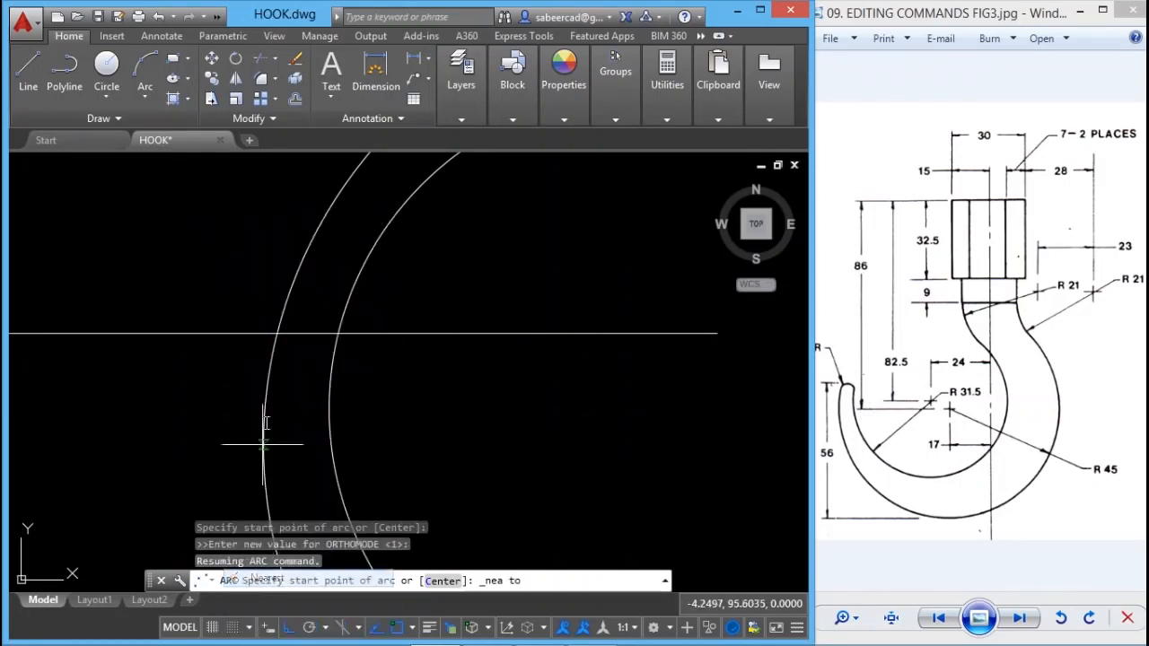
click(270, 357)
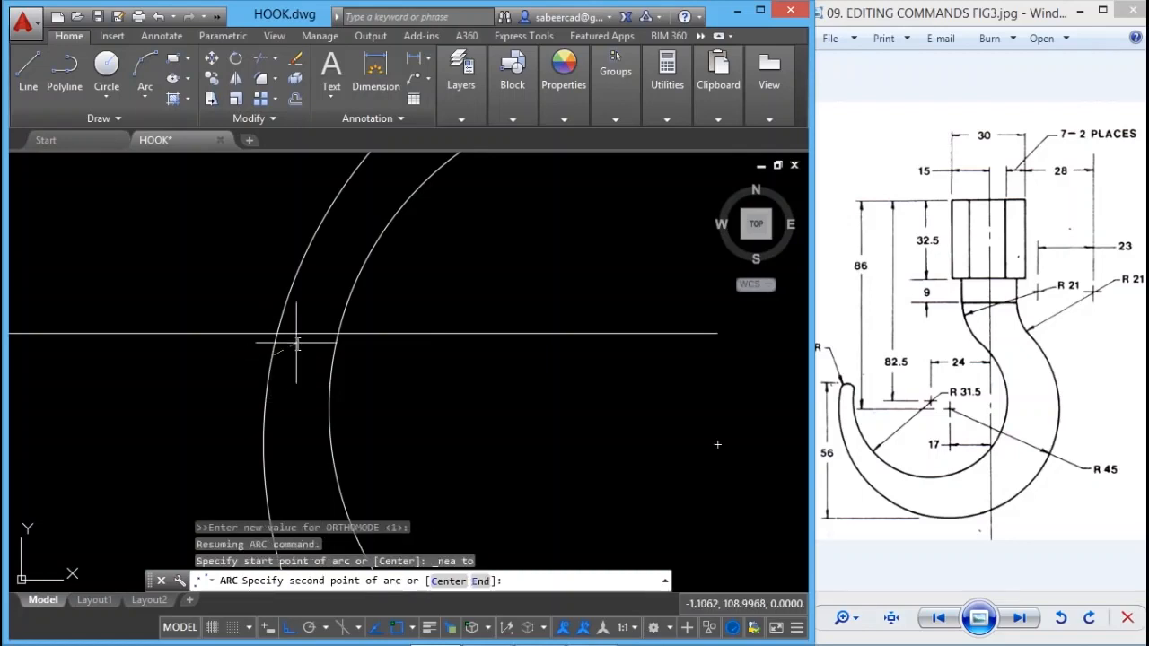
scroll(285, 346, up, 2)
shift+right_click(281, 245)
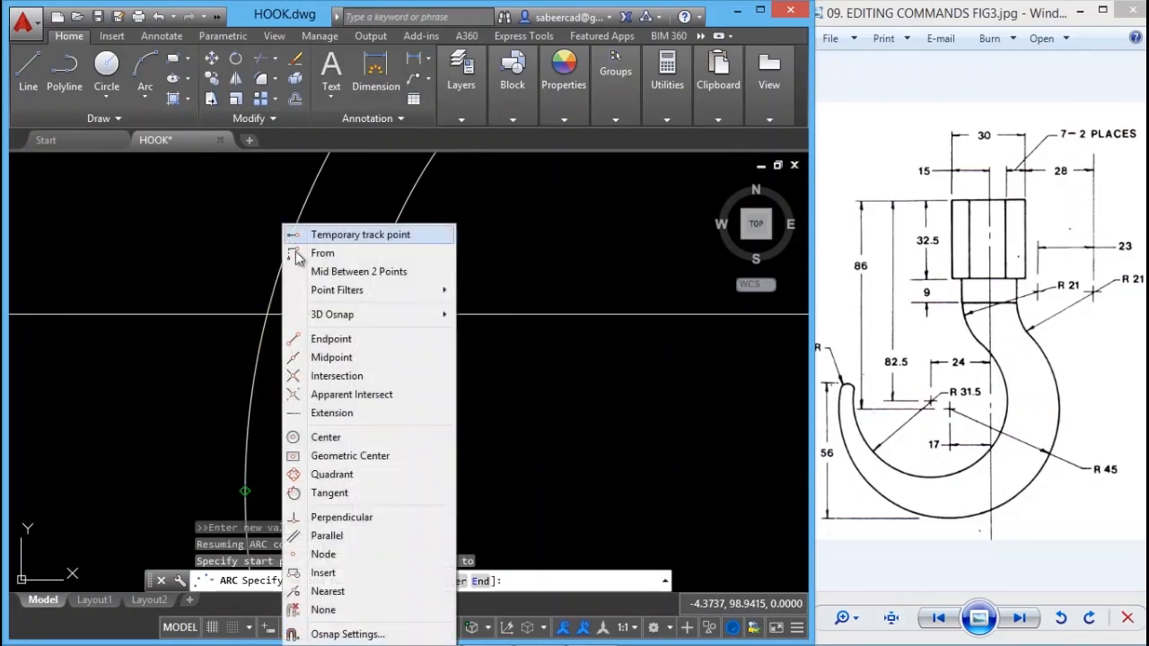
click(338, 593)
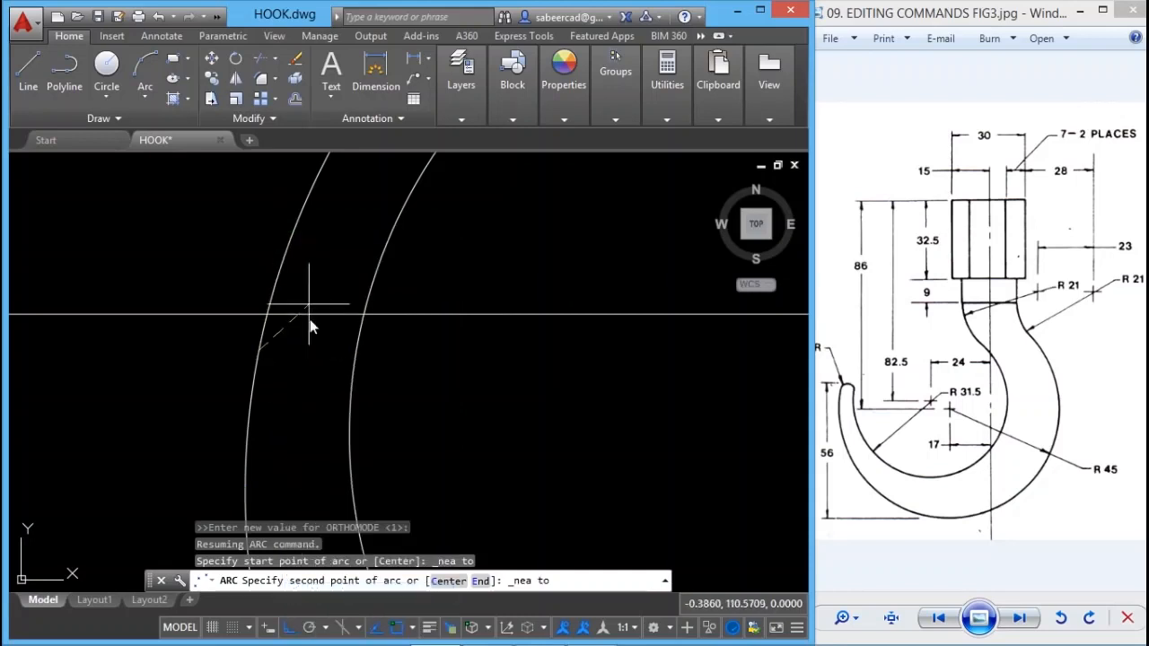
click(311, 314)
shift+right_click(360, 345)
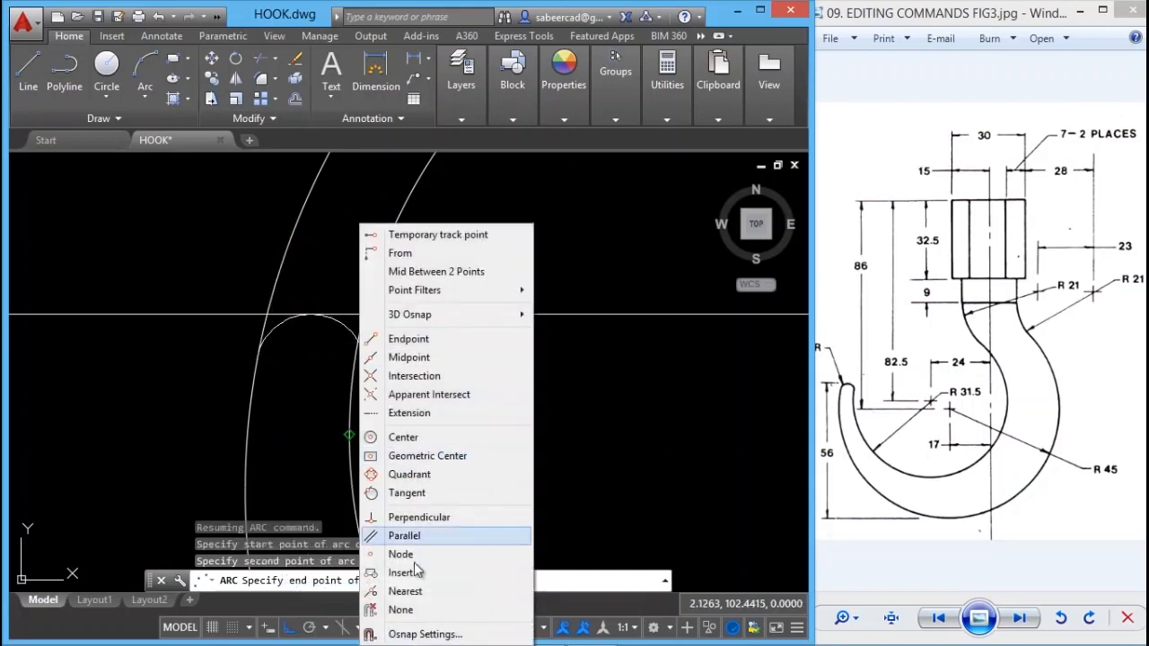
click(404, 592)
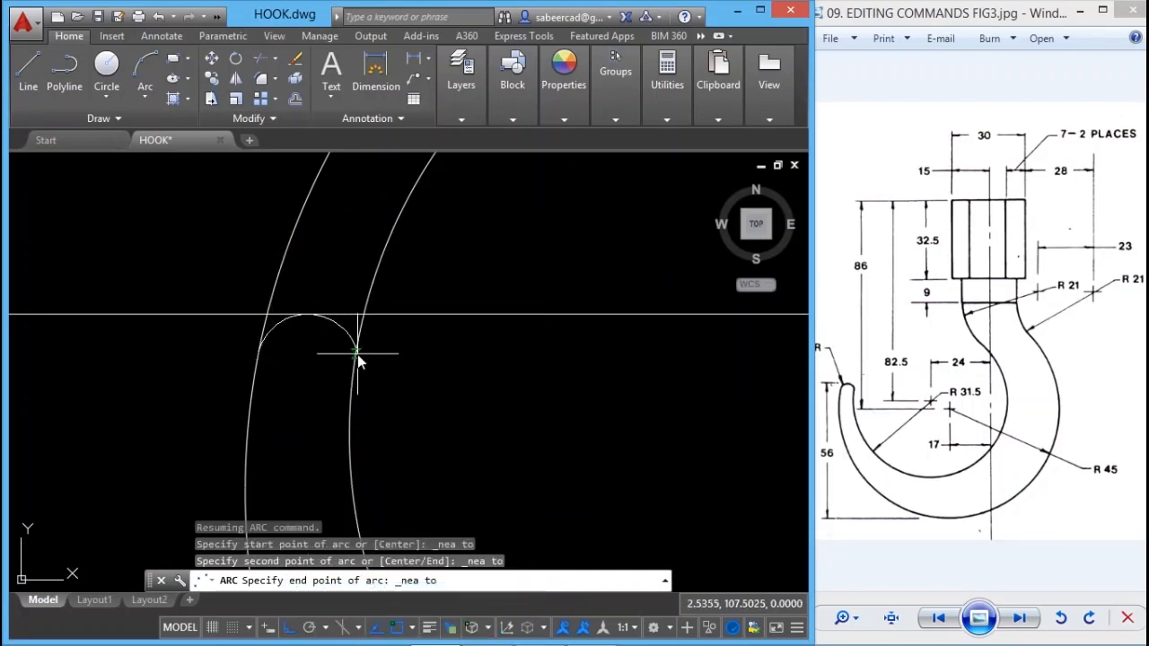
click(357, 354)
key(Return)
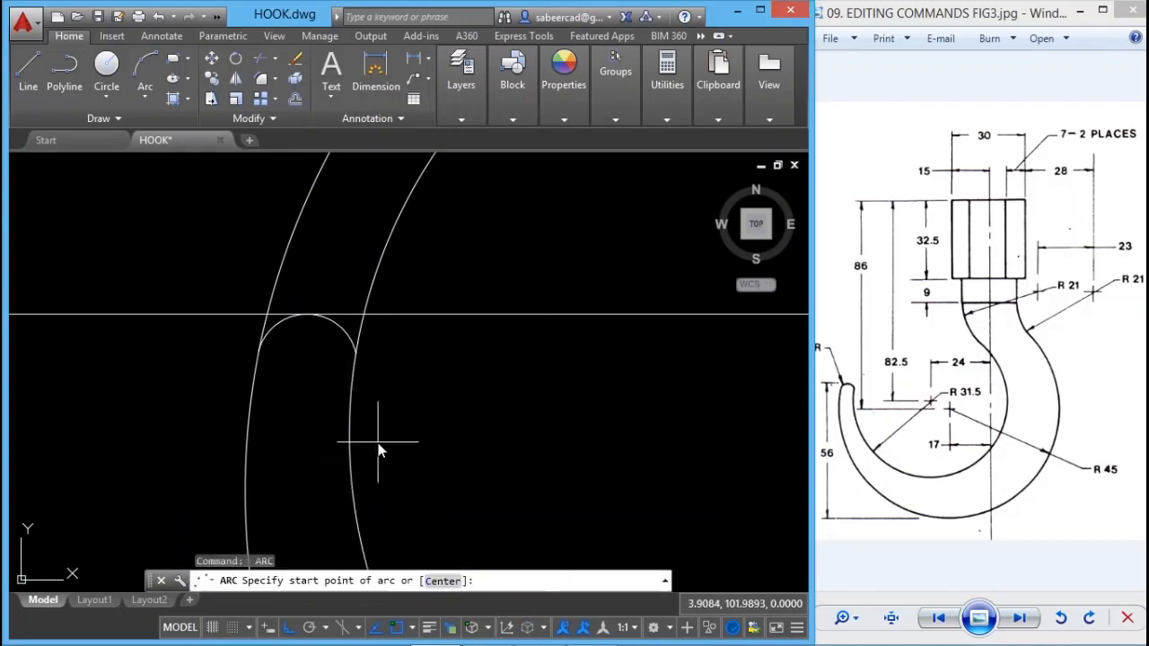
key(Escape)
Erase the offset line at the hook tip and the horizontal line at the base of the R45 circle.
click(400, 314)
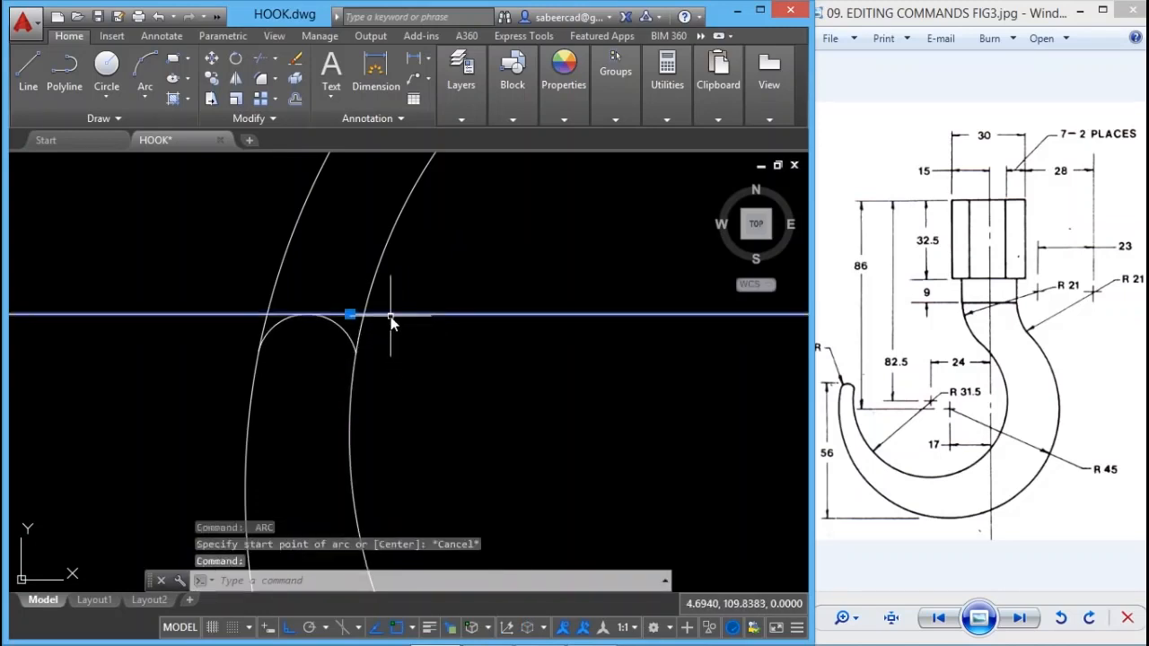
click(293, 59)
scroll(257, 411, down, 4)
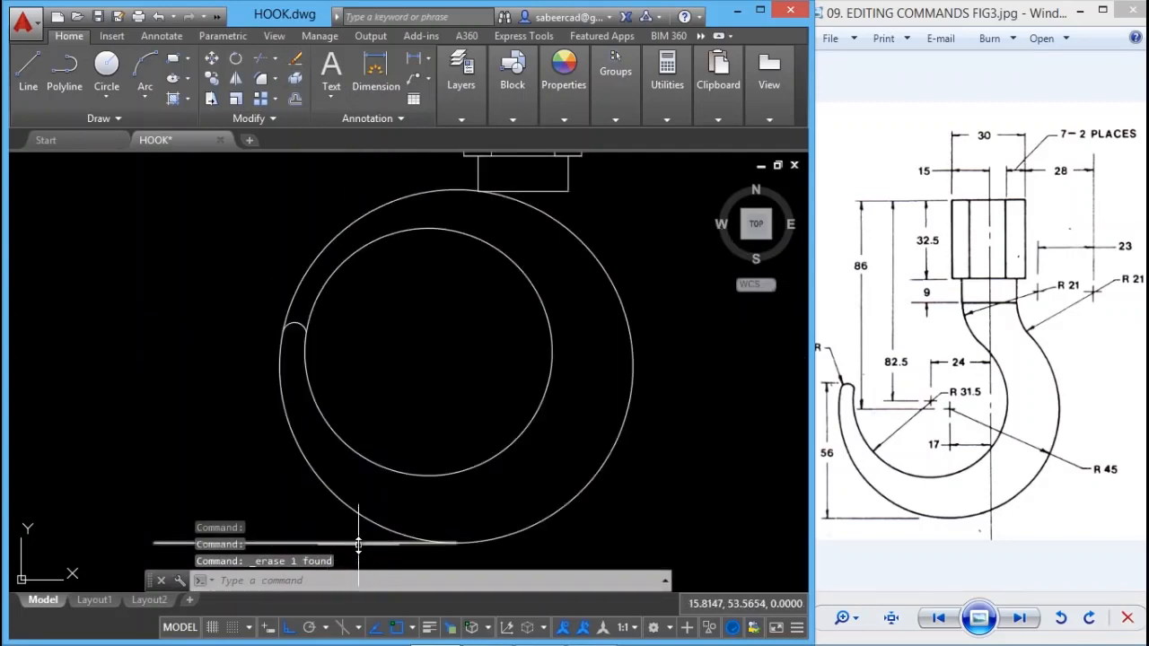
click(358, 544)
click(299, 60)
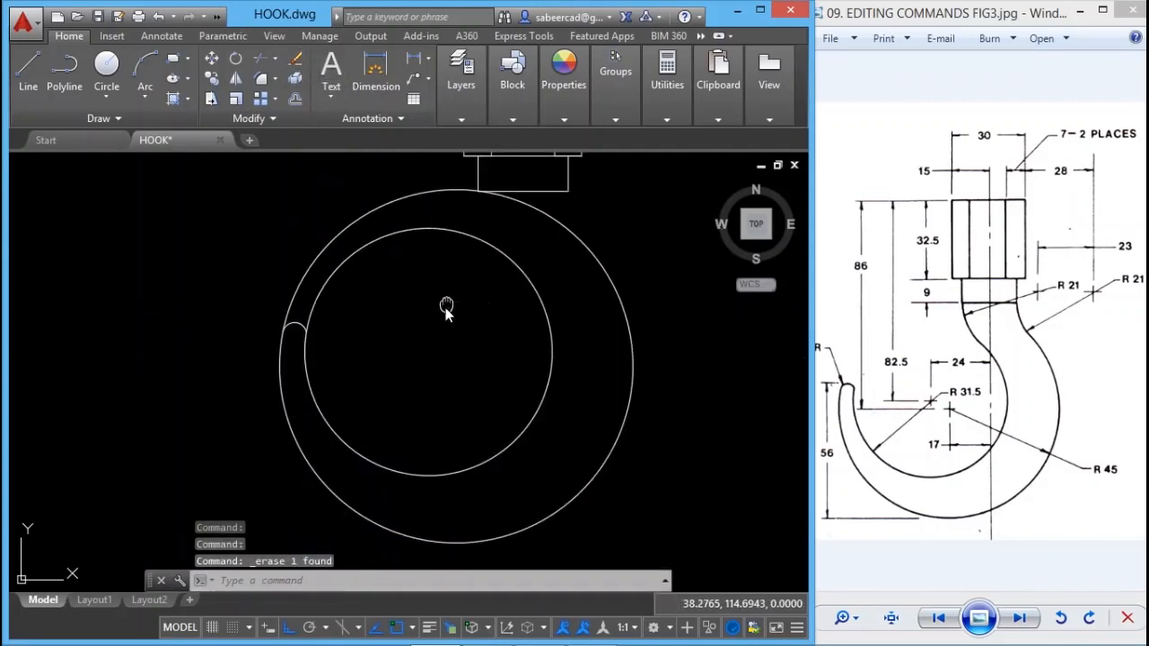
Draw vertical lines downward from the neck's two bottom corners, the right one crossing the R45 circle and the left one crossing both circles.
middle_drag(448, 307, 441, 360)
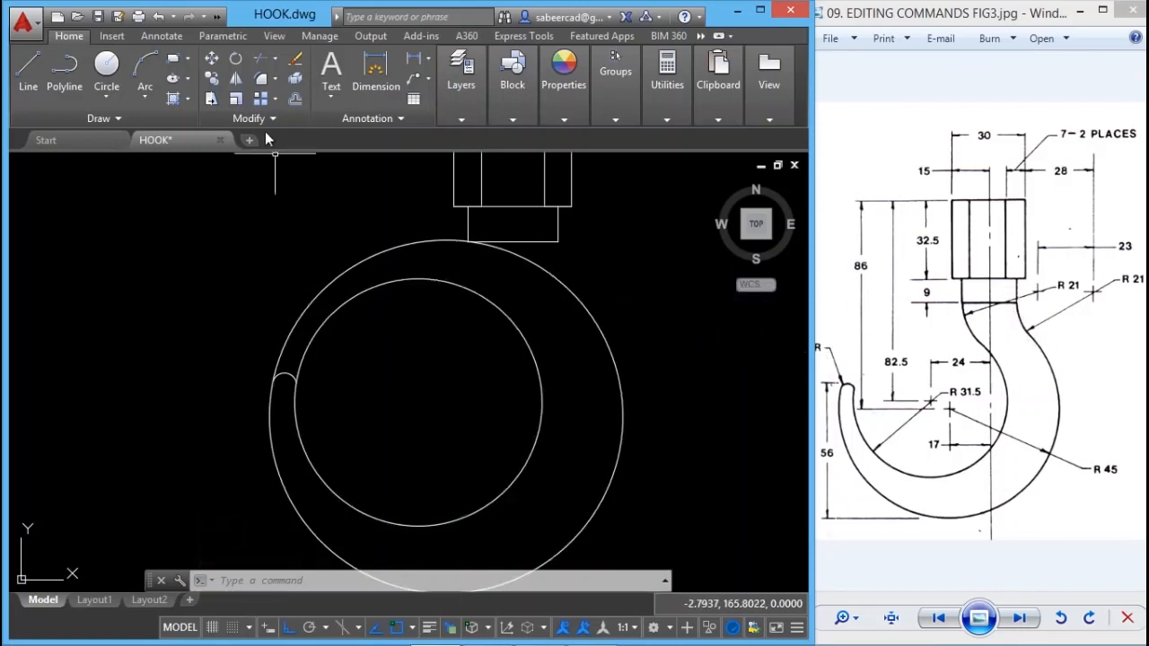
click(28, 72)
click(559, 241)
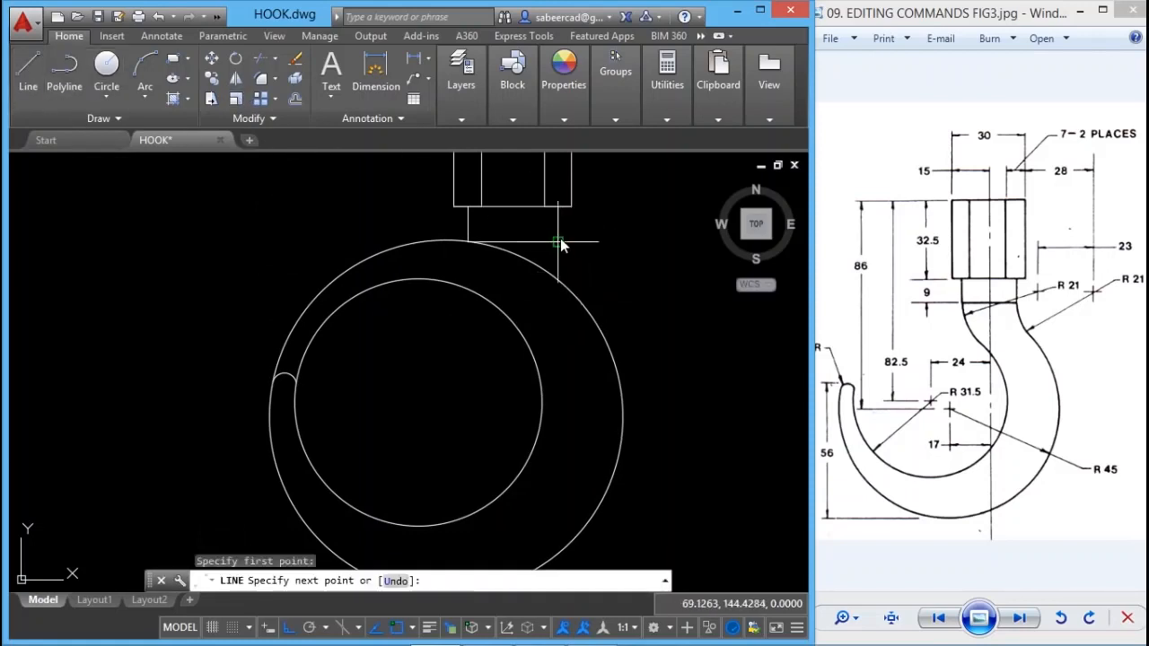
click(560, 313)
key(Return)
scroll(474, 236, up, 5)
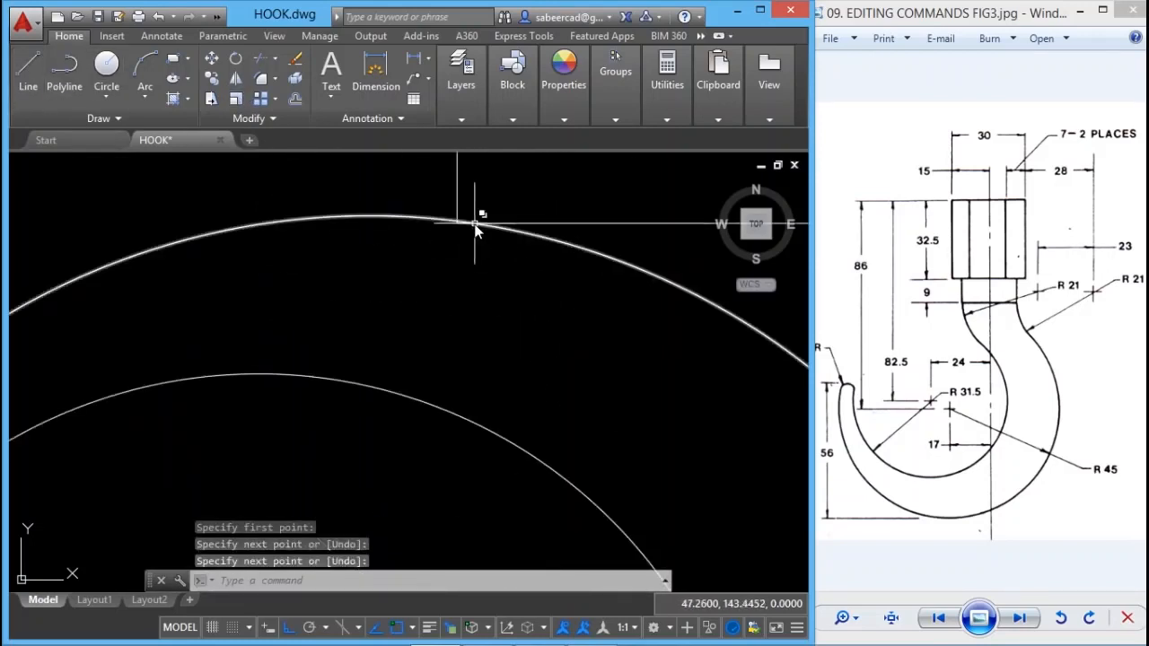
key(Return)
click(426, 225)
scroll(404, 247, down, 3)
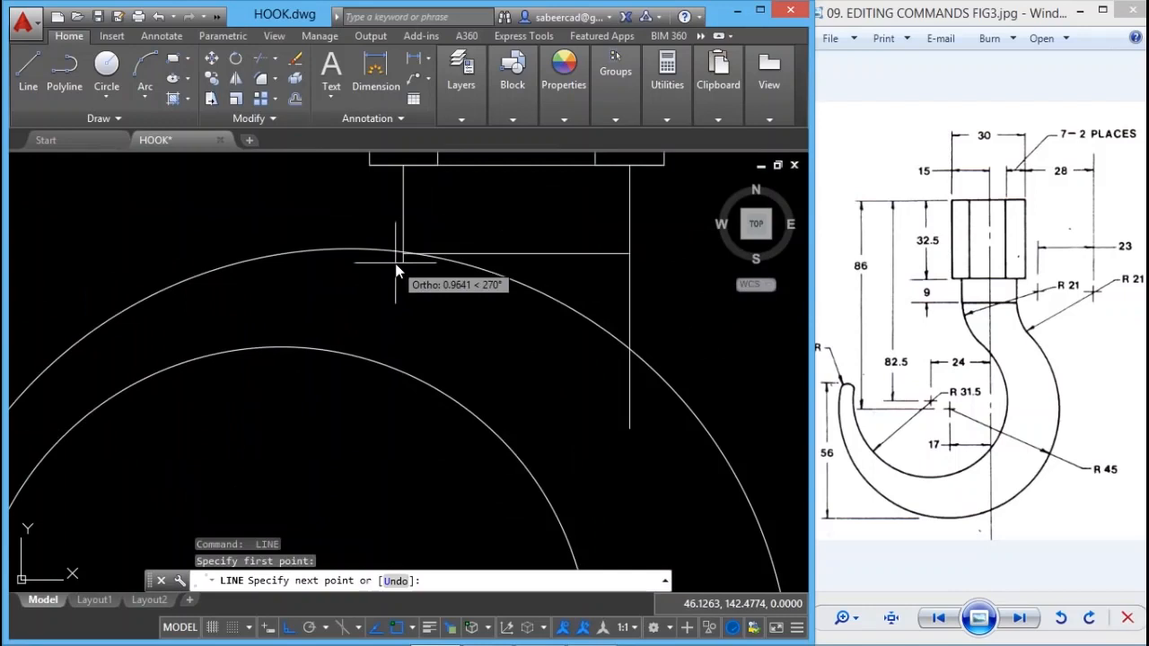
click(421, 438)
key(Return)
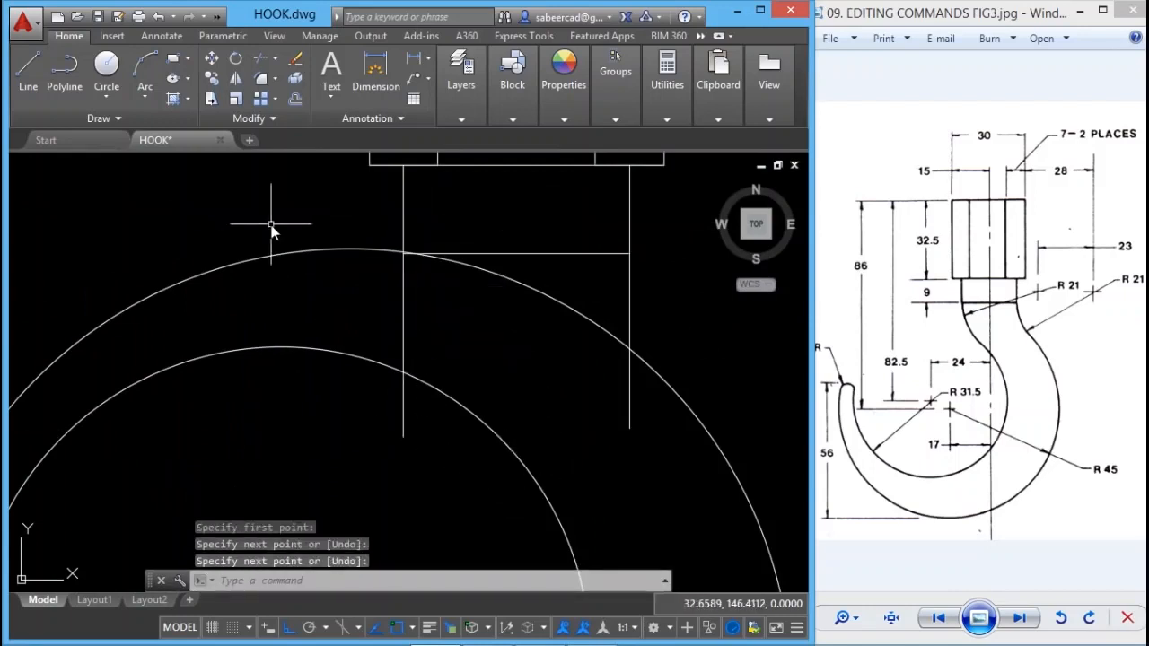
Fillet the right vertical line below the neck to the R45 circle with a radius of 21.
click(275, 79)
click(290, 102)
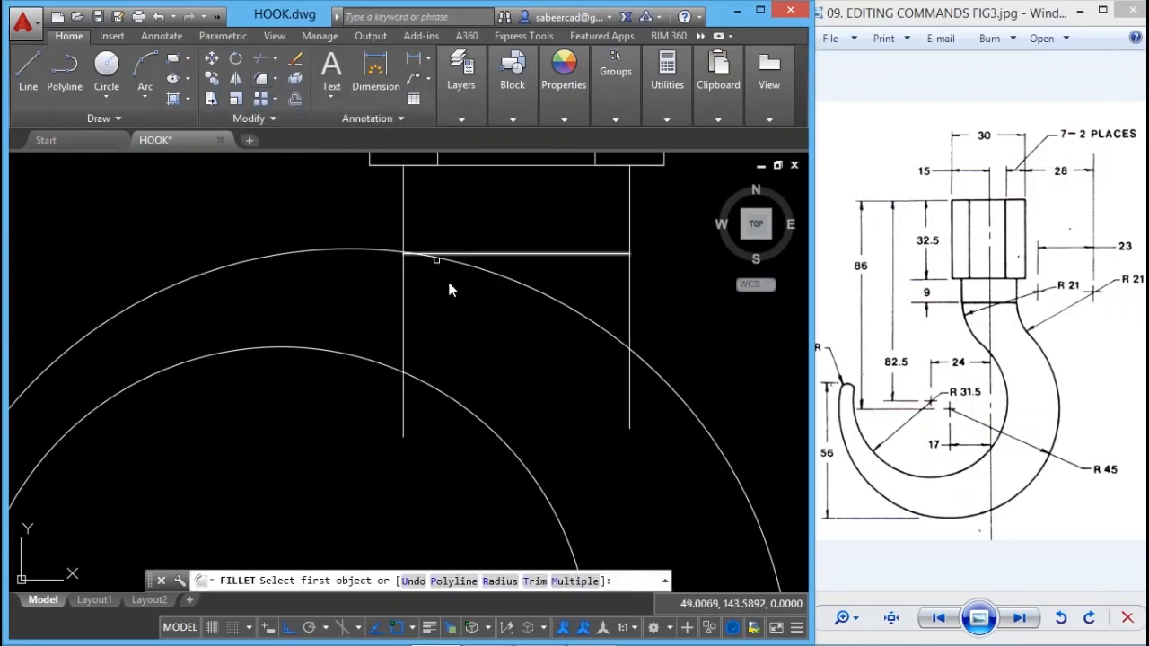
click(495, 580)
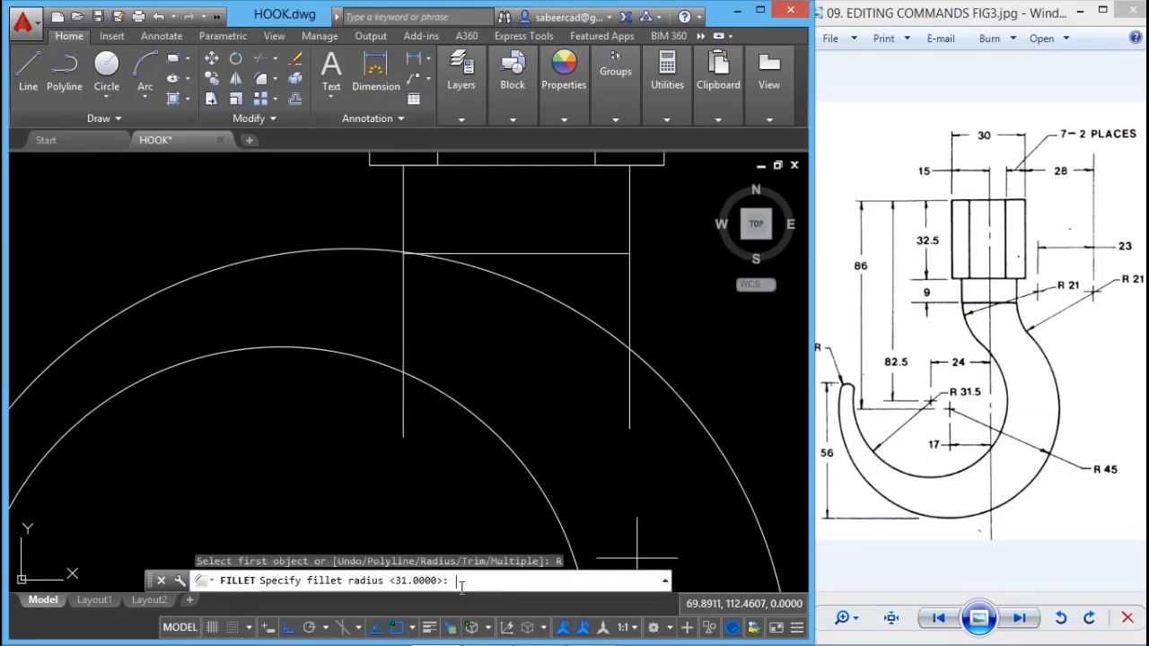
text(21)
key(Return)
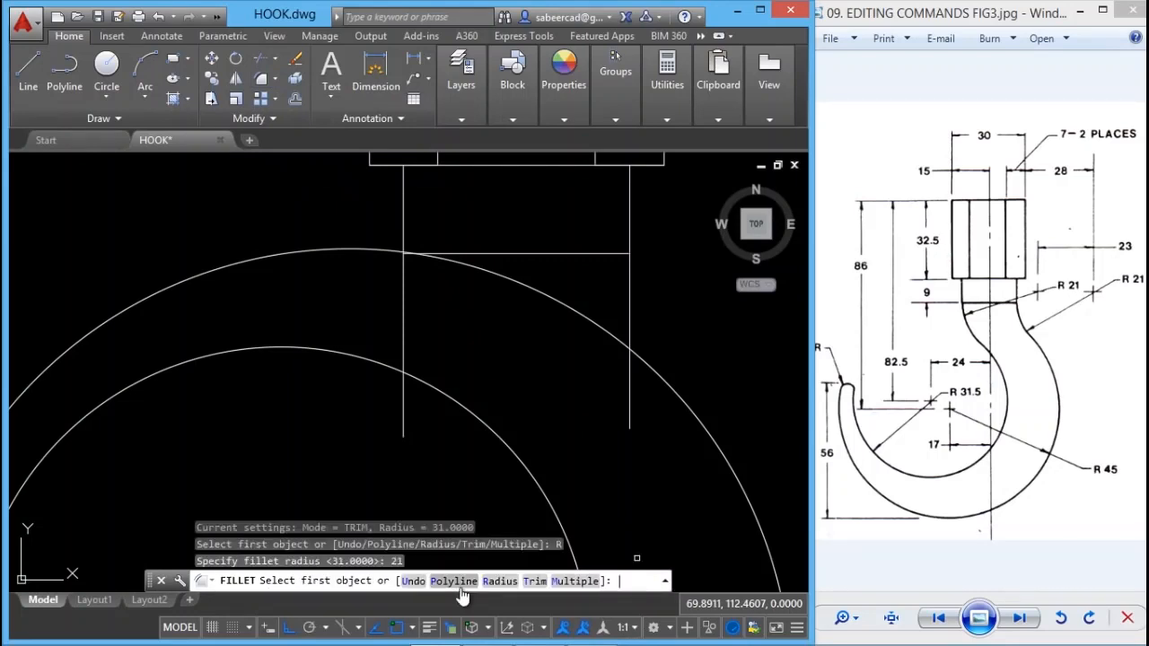
click(630, 309)
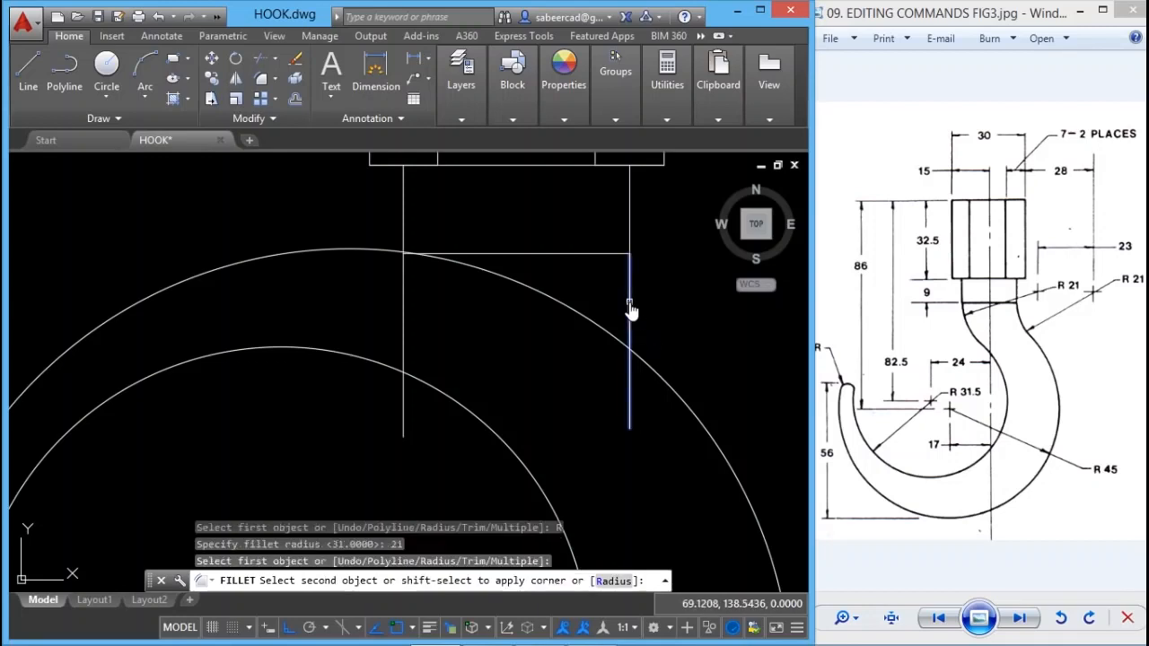
click(691, 417)
Fillet the left vertical line below the neck to the R31.5 circle with the same radius of 21.
key(Return)
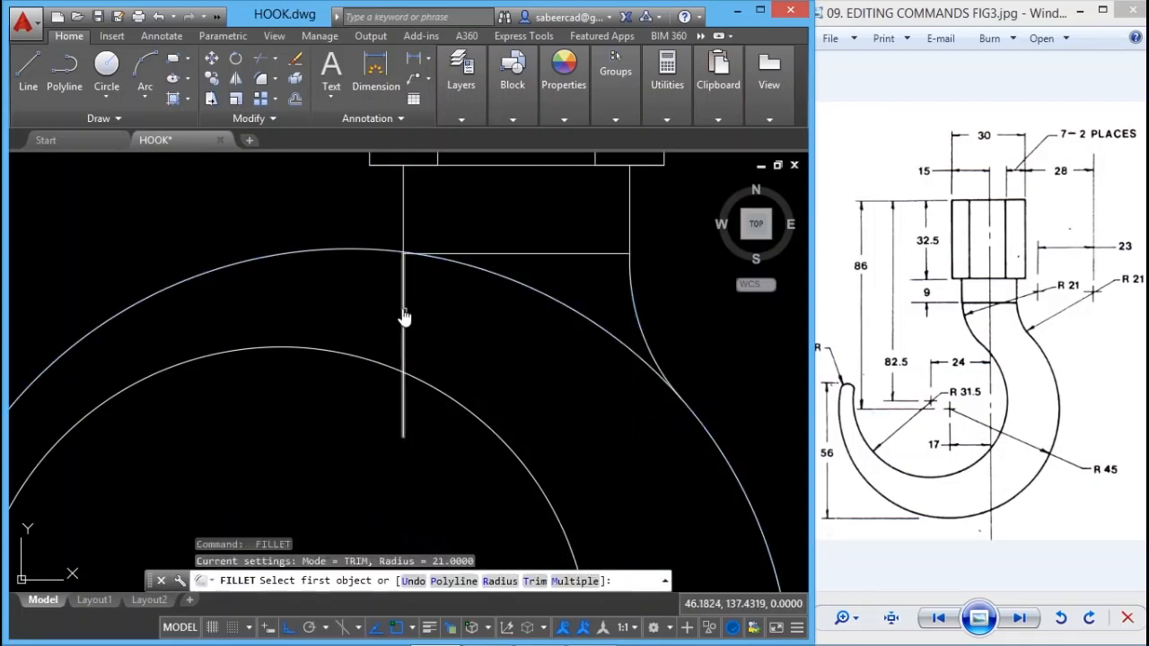
click(404, 314)
click(494, 440)
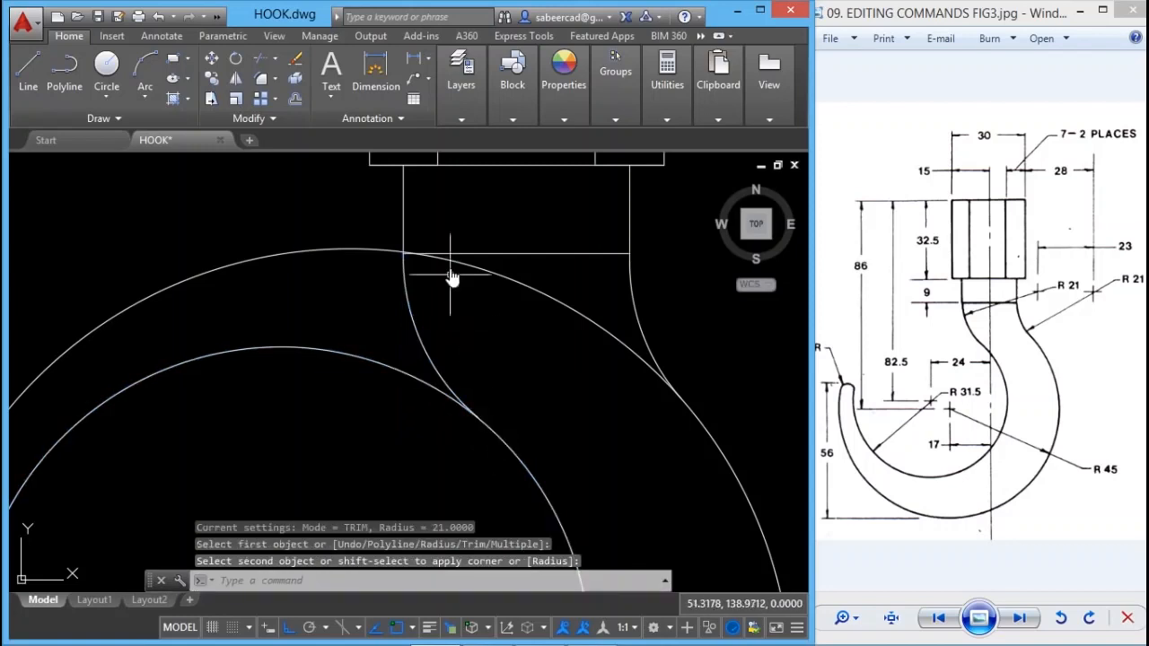
Trim away the upper parts of the R31.5 and R45 circles between the tip arc and the neck fillets.
scroll(452, 269, down, 3)
middle_drag(475, 351, 483, 373)
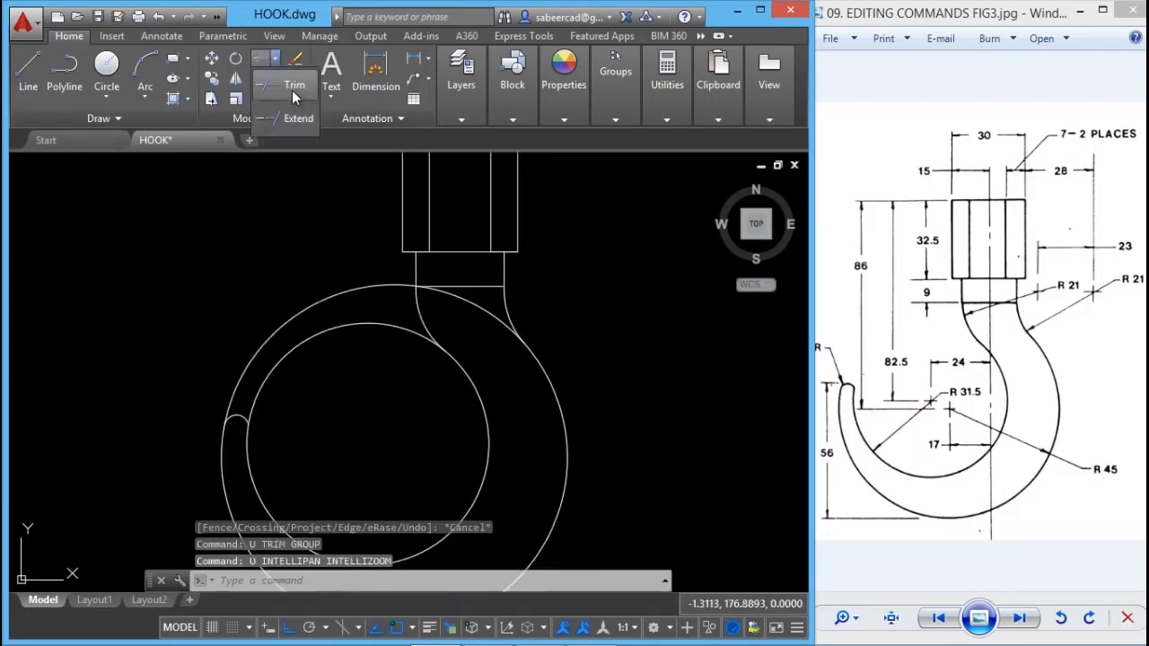
click(292, 88)
key(Return)
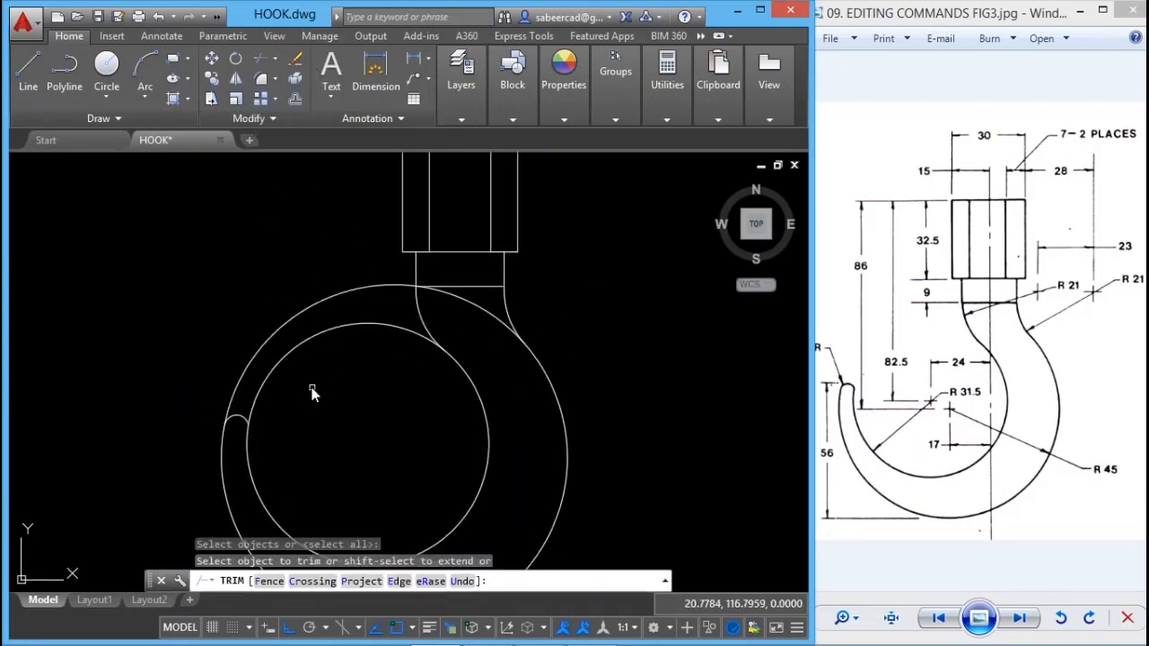
click(288, 356)
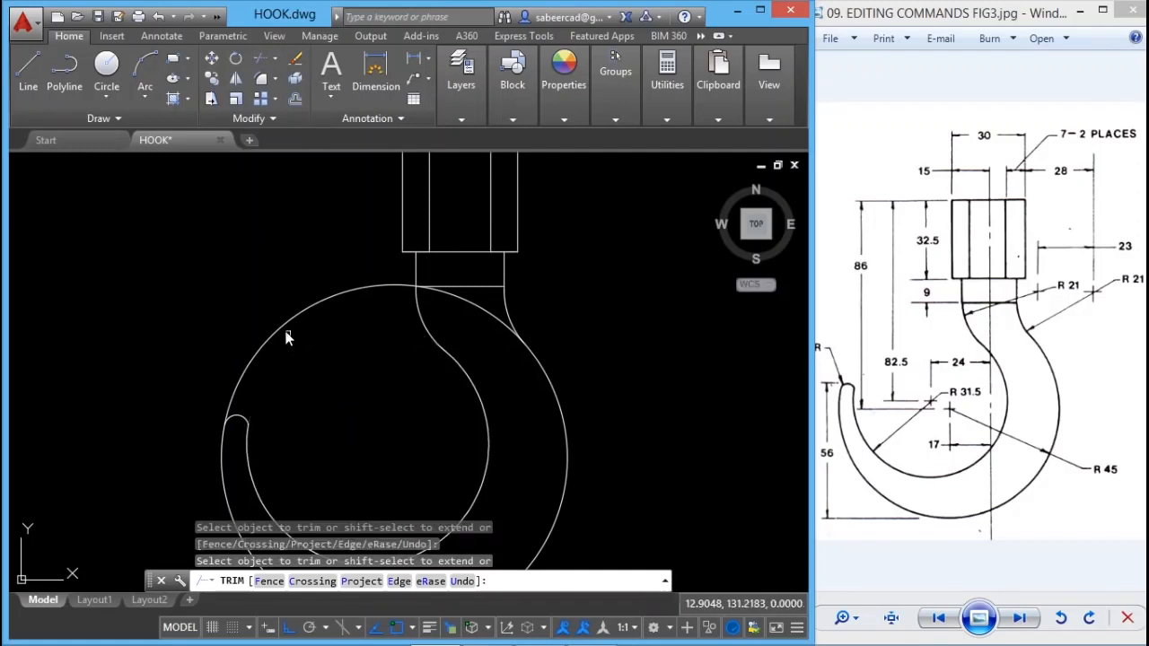
click(283, 325)
click(487, 319)
key(Return)
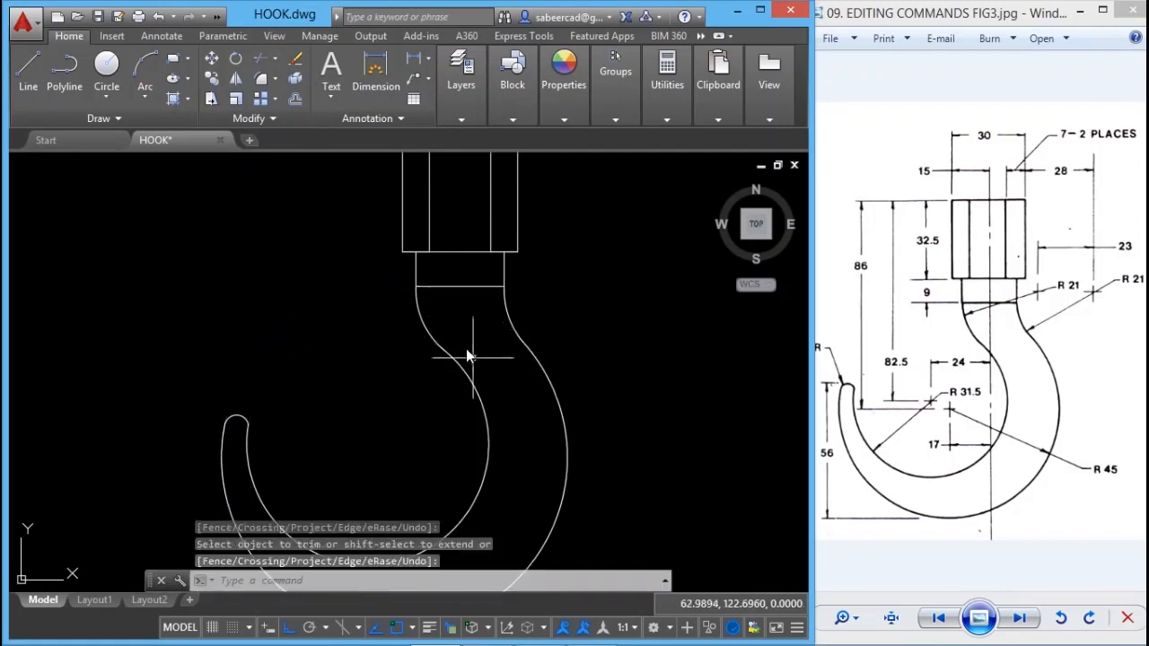
scroll(468, 360, down, 3)
scroll(467, 363, up, 2)
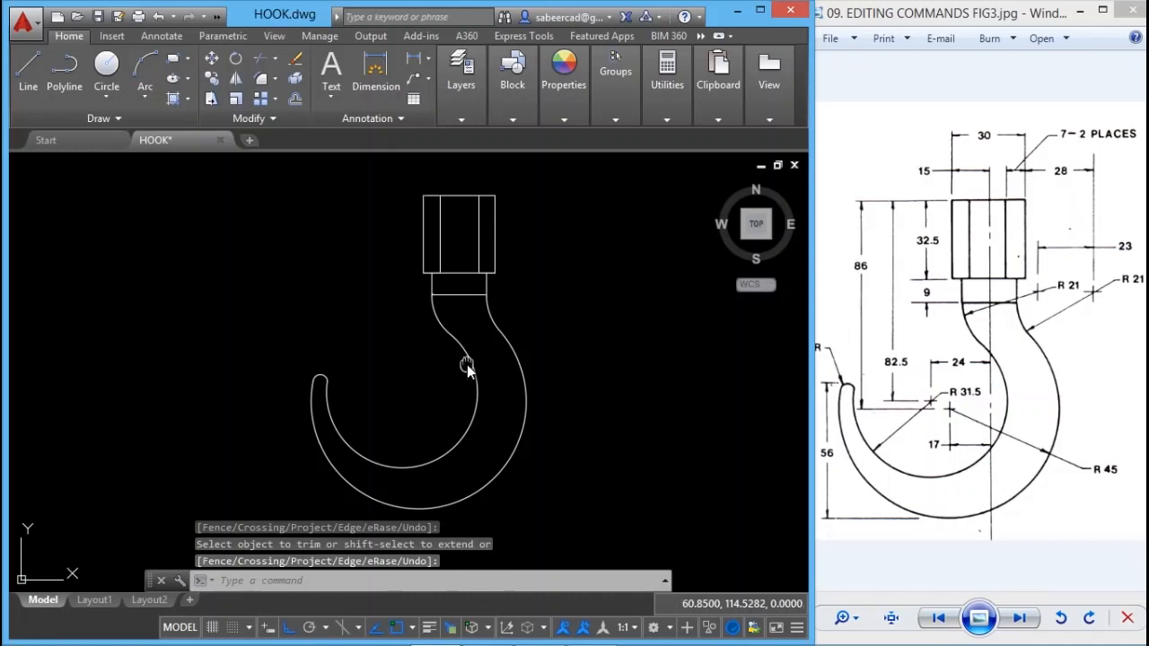